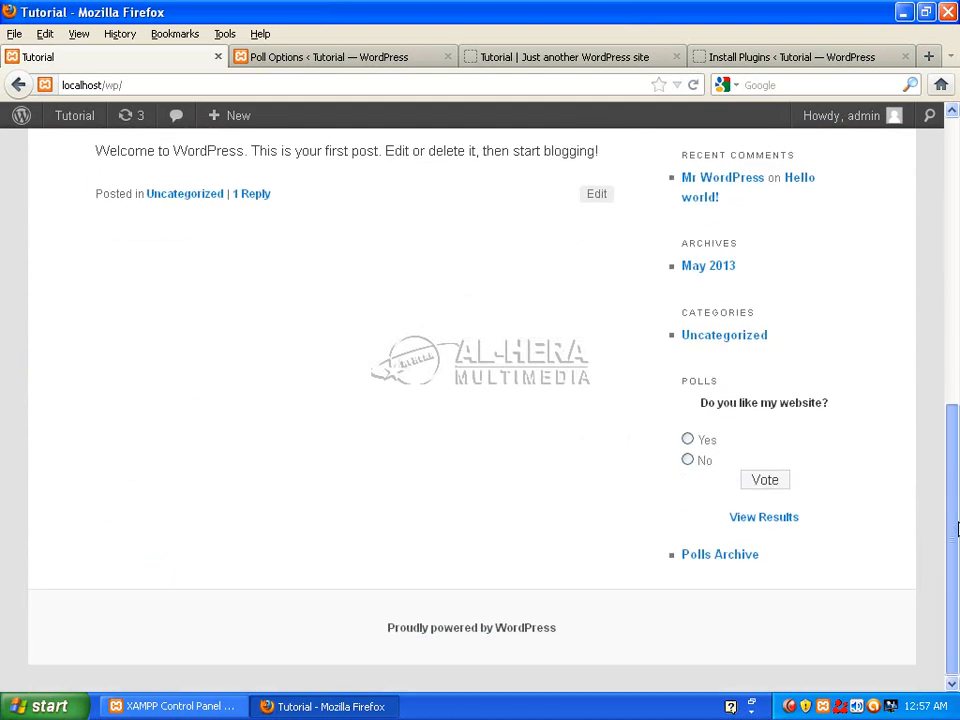
Vote Yes in the "Do you like my website?" sidebar poll on the localhost site
scroll(463, 222, "up", 10)
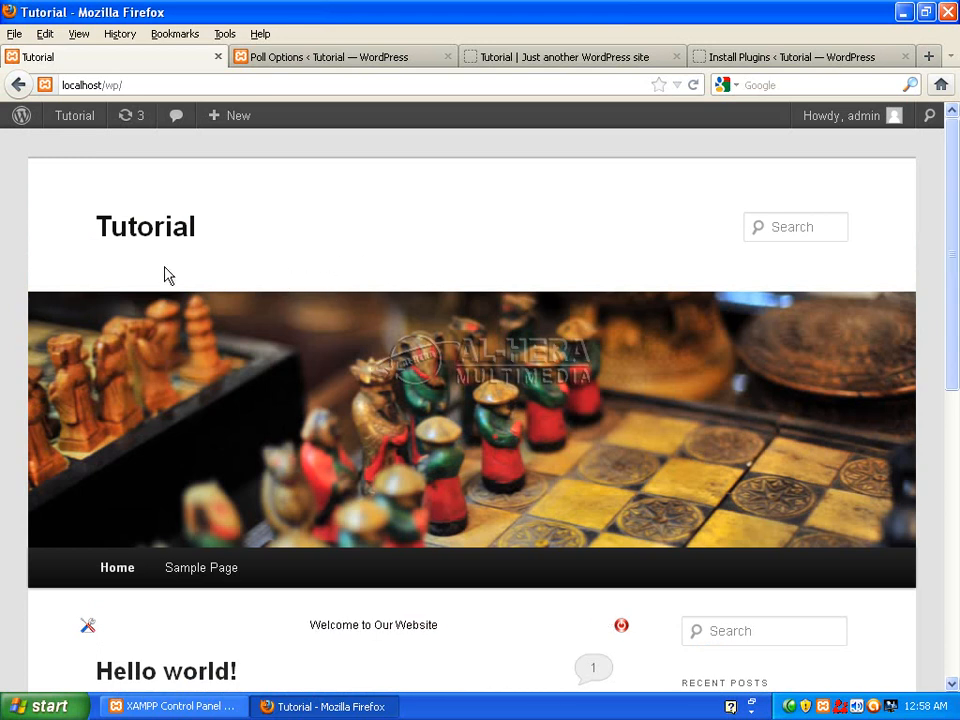
scroll(953, 268, "down", 10)
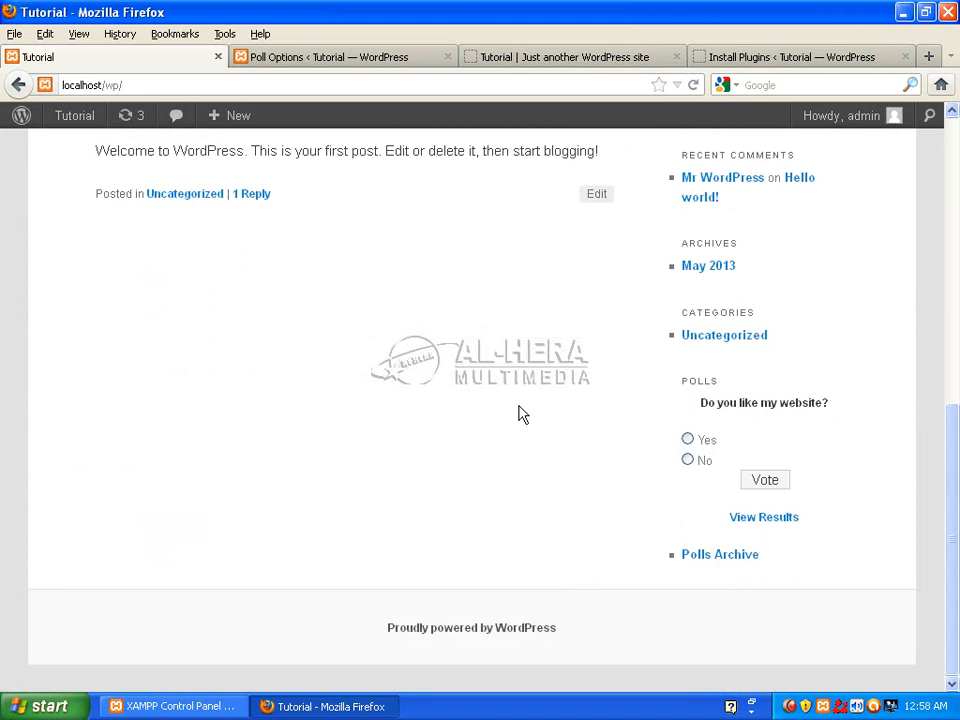
left_click(687, 440)
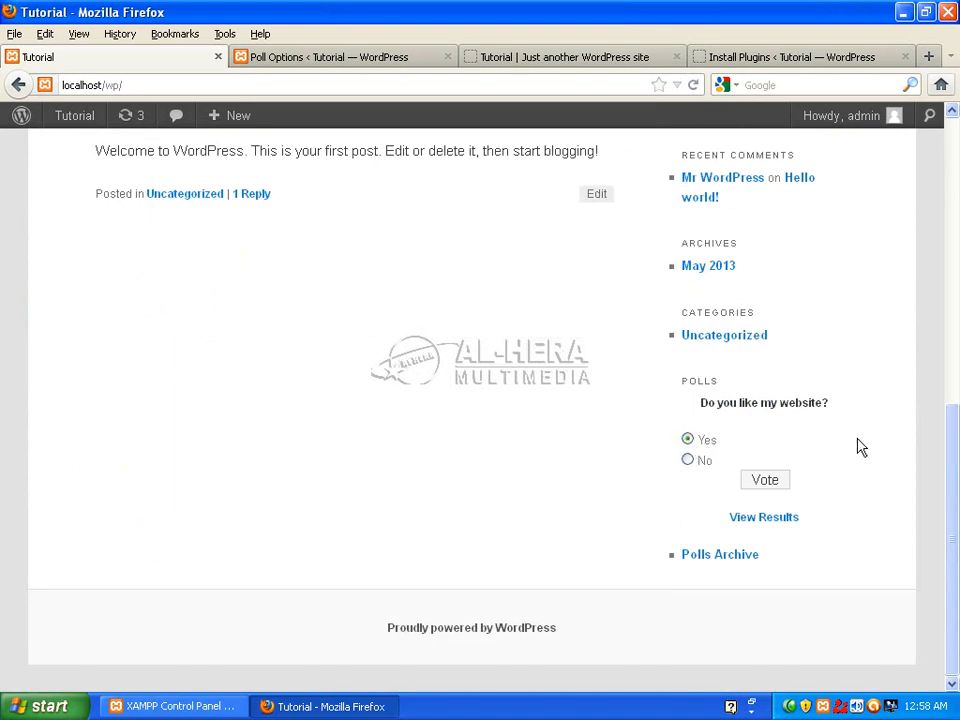
left_click(766, 482)
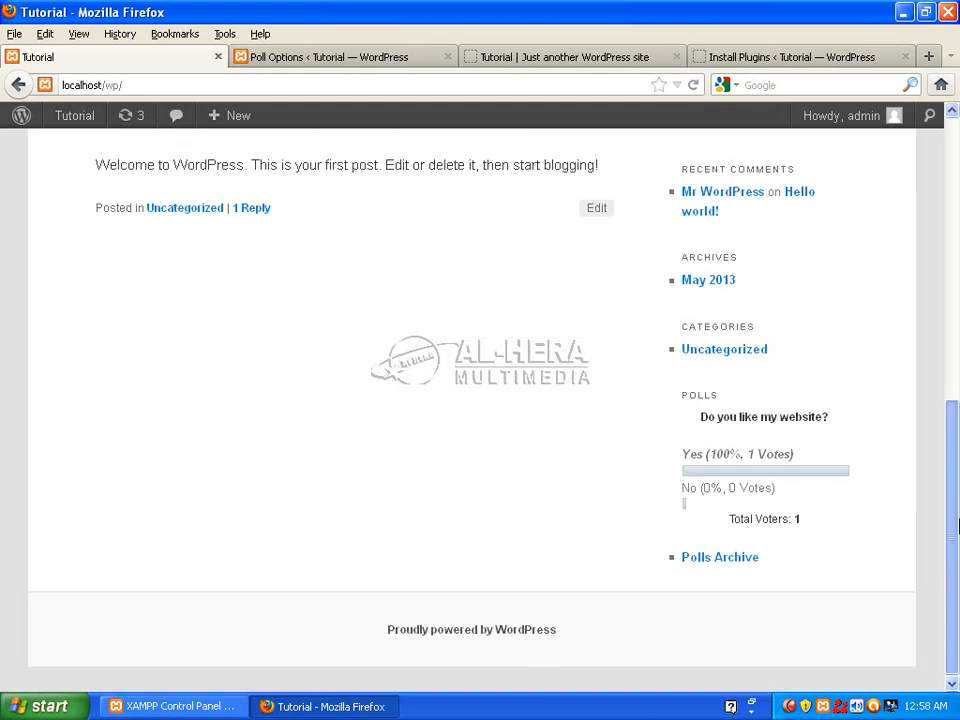
left_click_drag(951, 470, 958, 295)
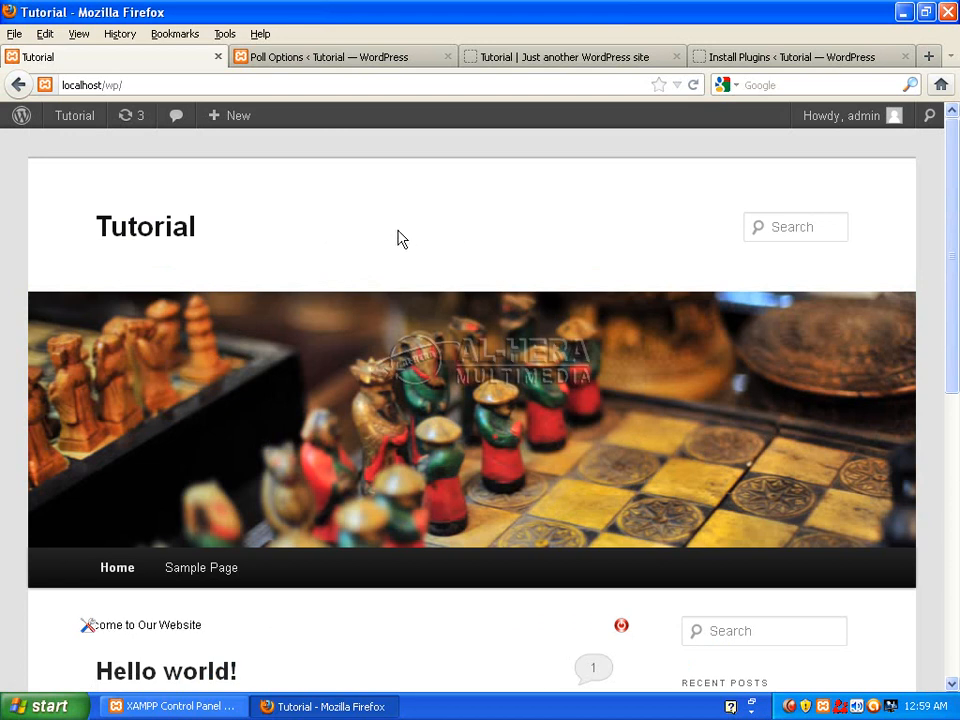
Upload wp-polls.zip from the Desktop as a plugin on the 1stlearnenglish.com site, install it and activate it
left_click(580, 60)
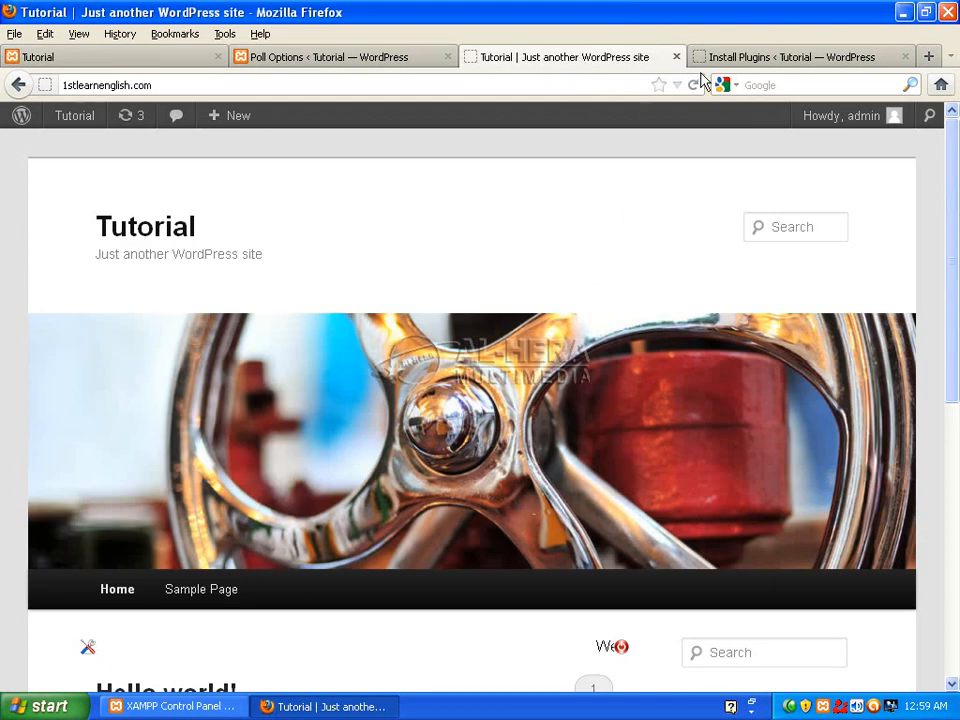
left_click(735, 60)
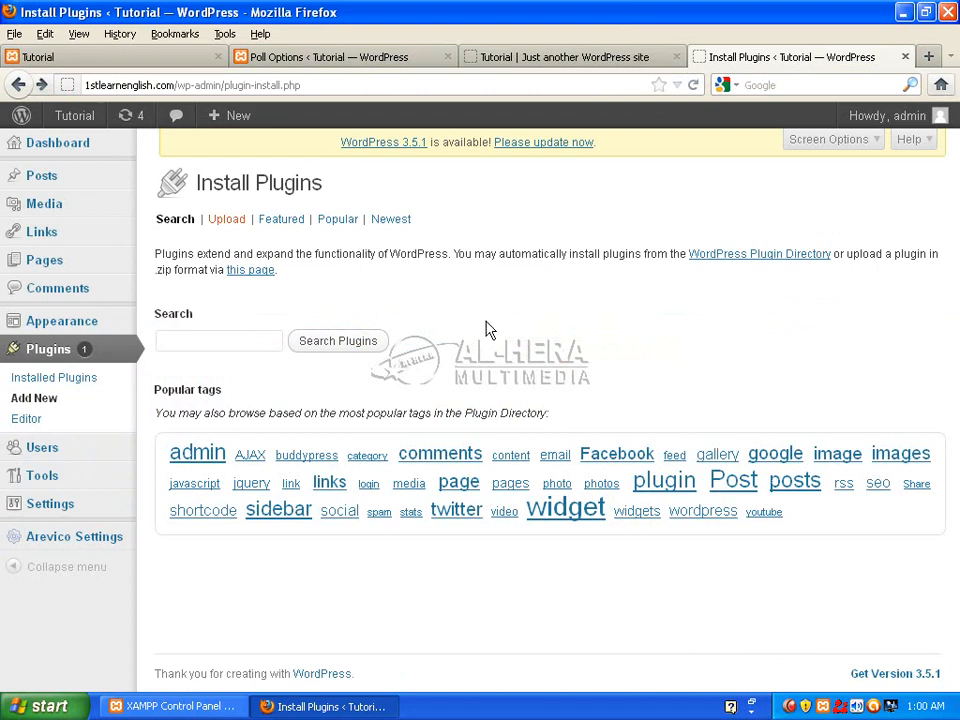
left_click(239, 230)
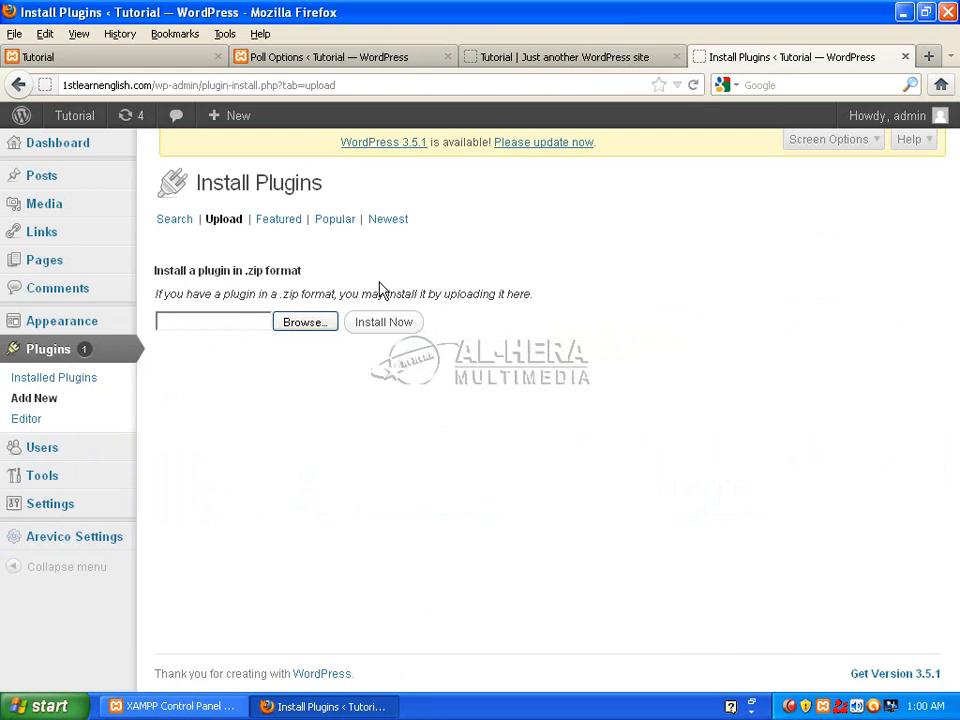
left_click(318, 321)
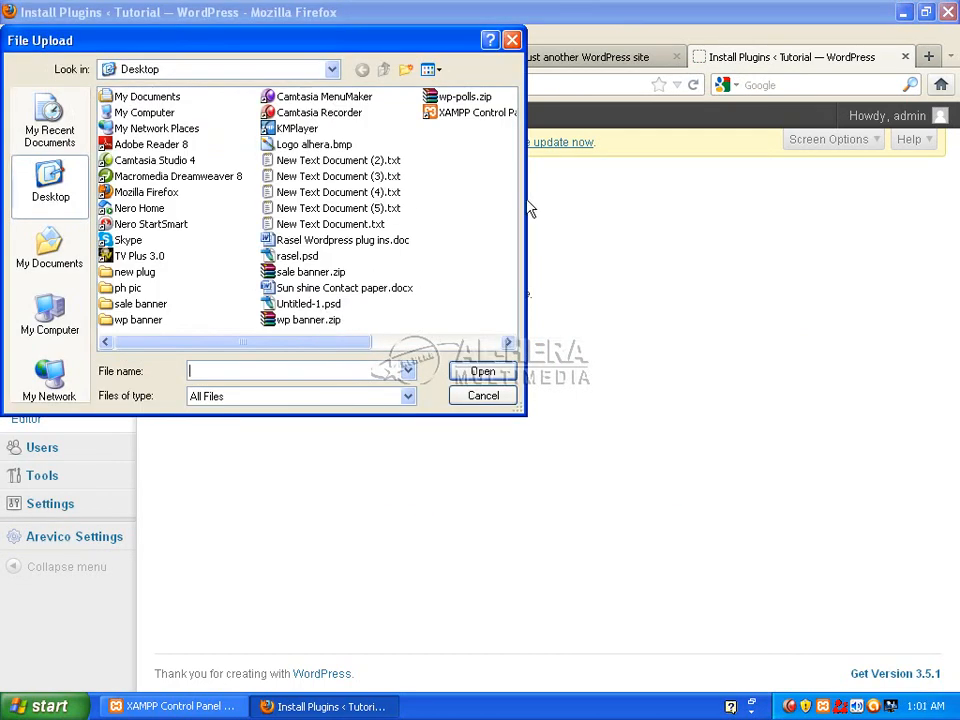
left_click(450, 97)
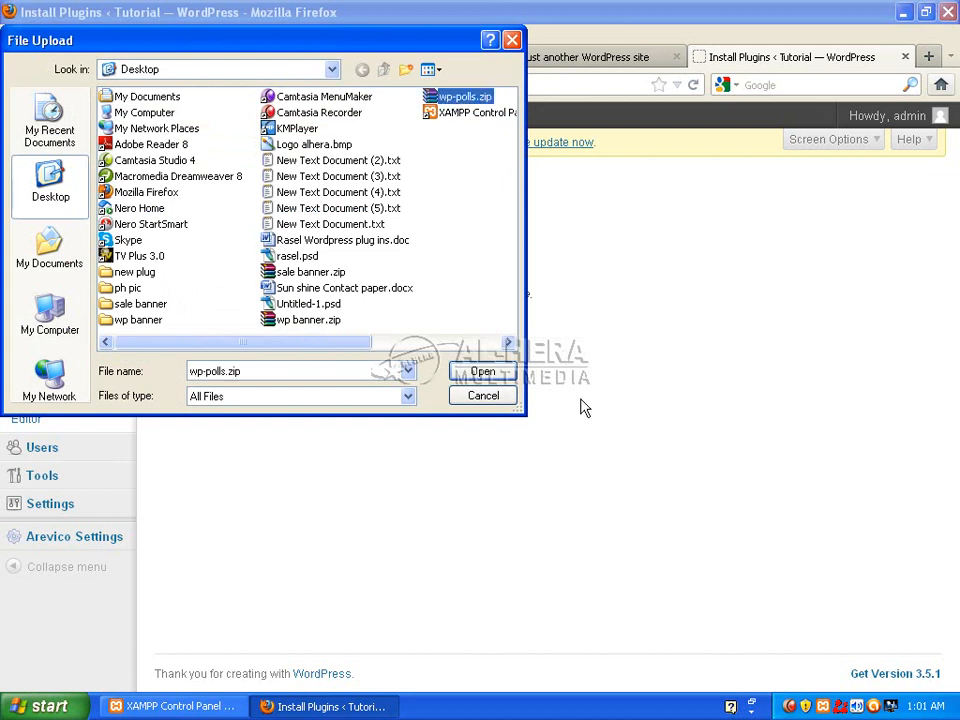
left_click(483, 372)
left_click(400, 324)
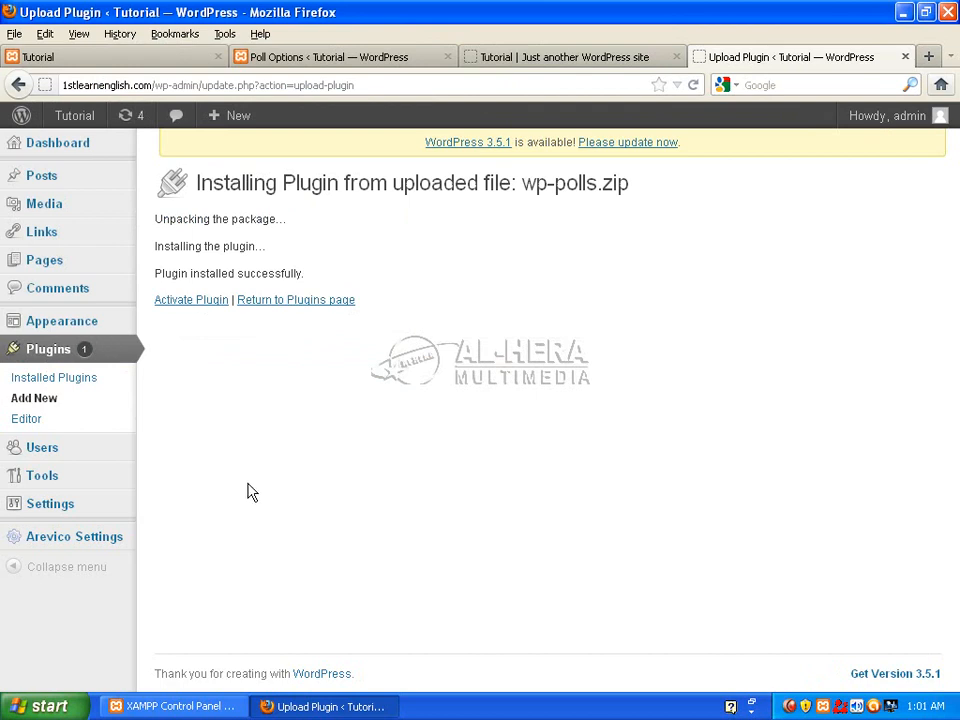
left_click(184, 304)
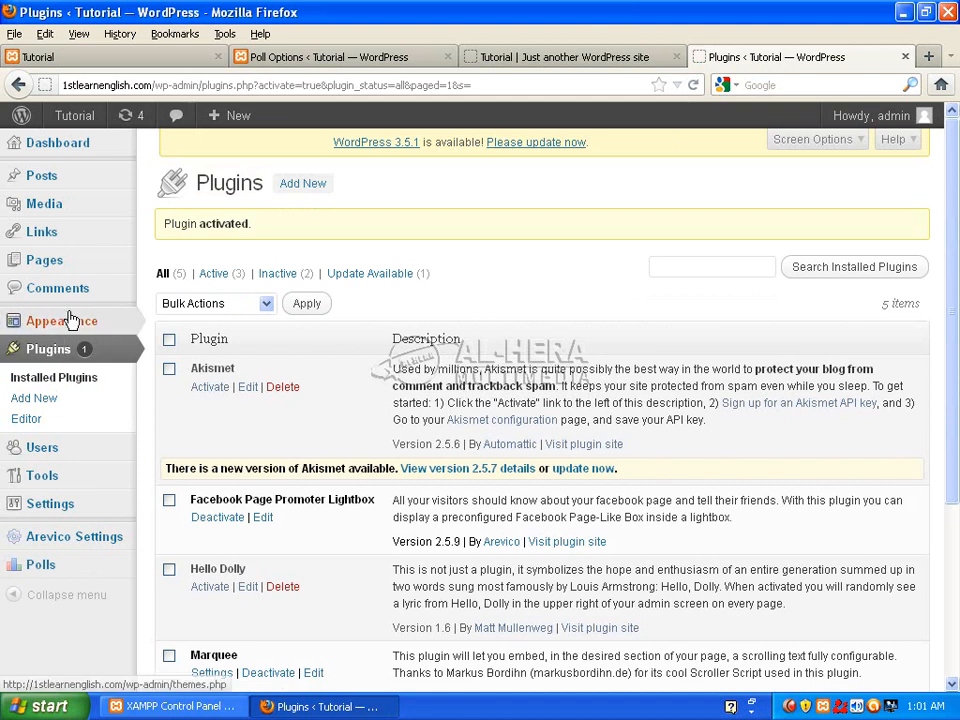
Add the Polls widget to the end of the Main Sidebar, below Meta
mouse_move(73, 321)
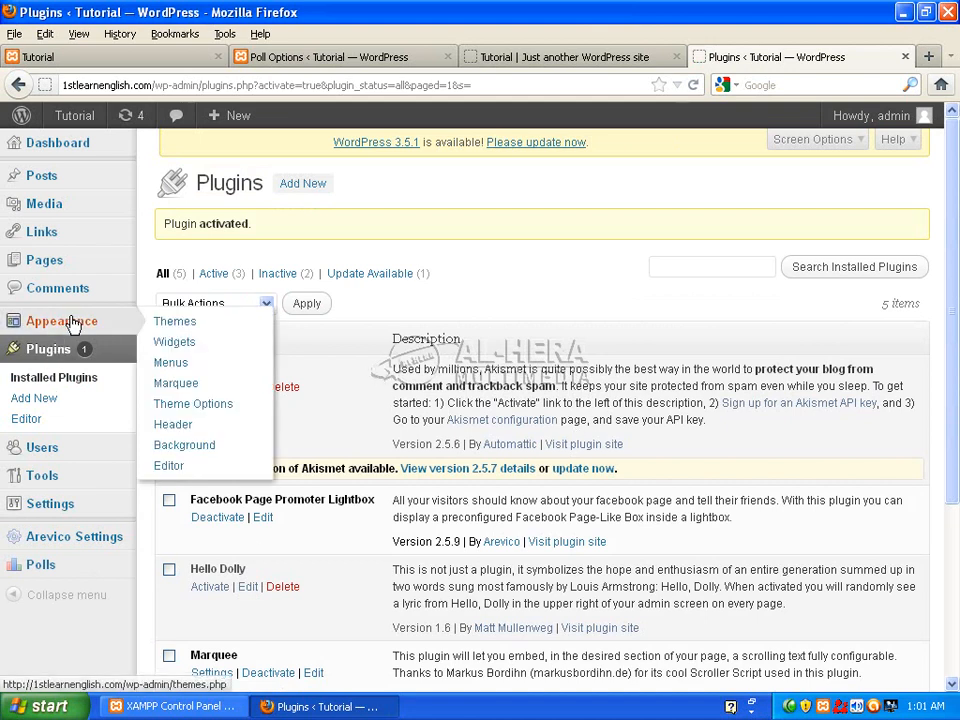
left_click(188, 346)
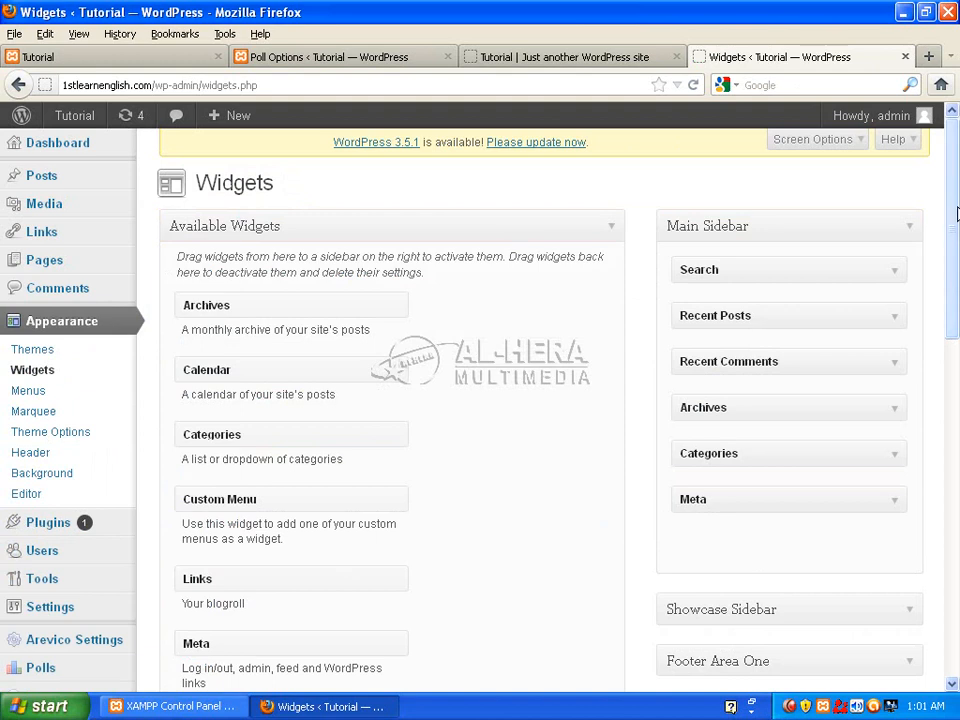
left_click_drag(957, 213, 957, 361)
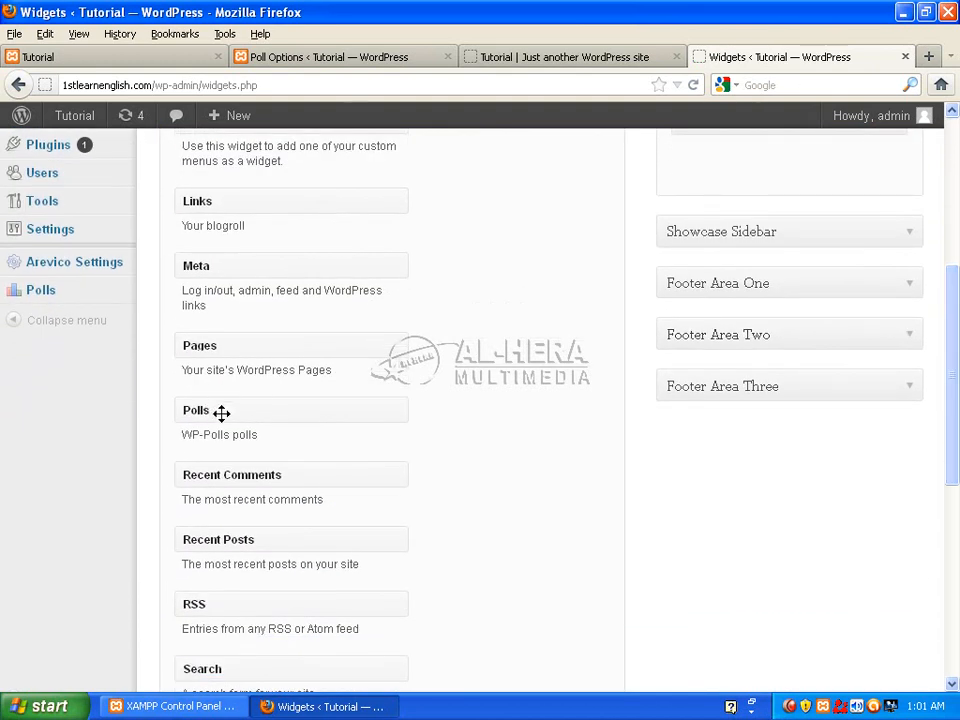
left_click_drag(221, 412, 654, 420)
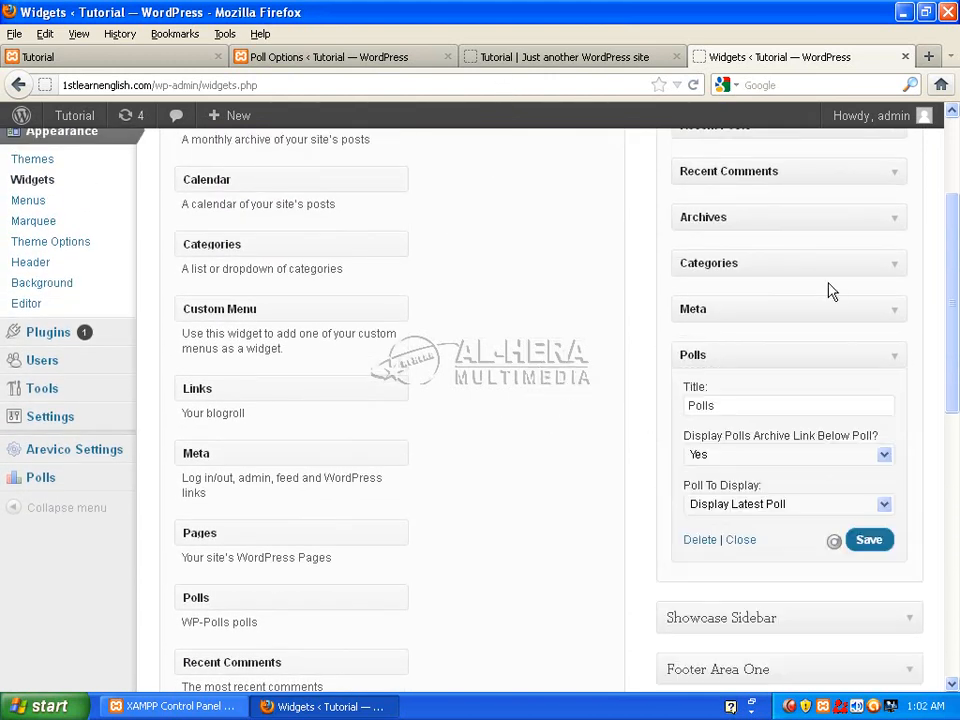
Remove the Meta widget from the Main Sidebar and save the Polls widget with its default settings
left_click_drag(788, 303, 585, 473)
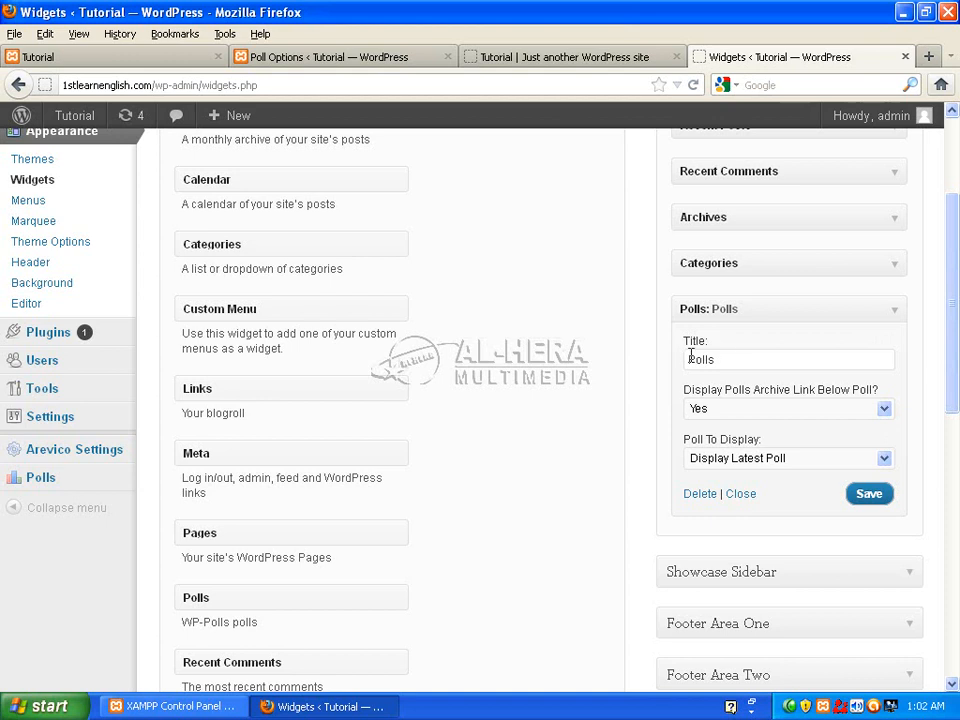
left_click(867, 496)
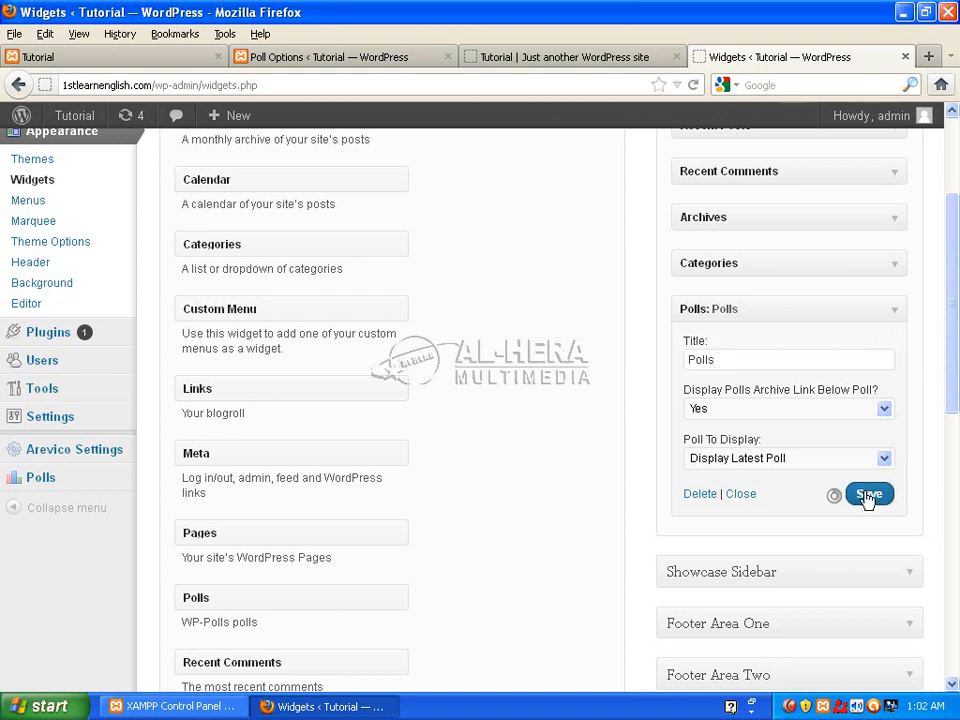
left_click(896, 312)
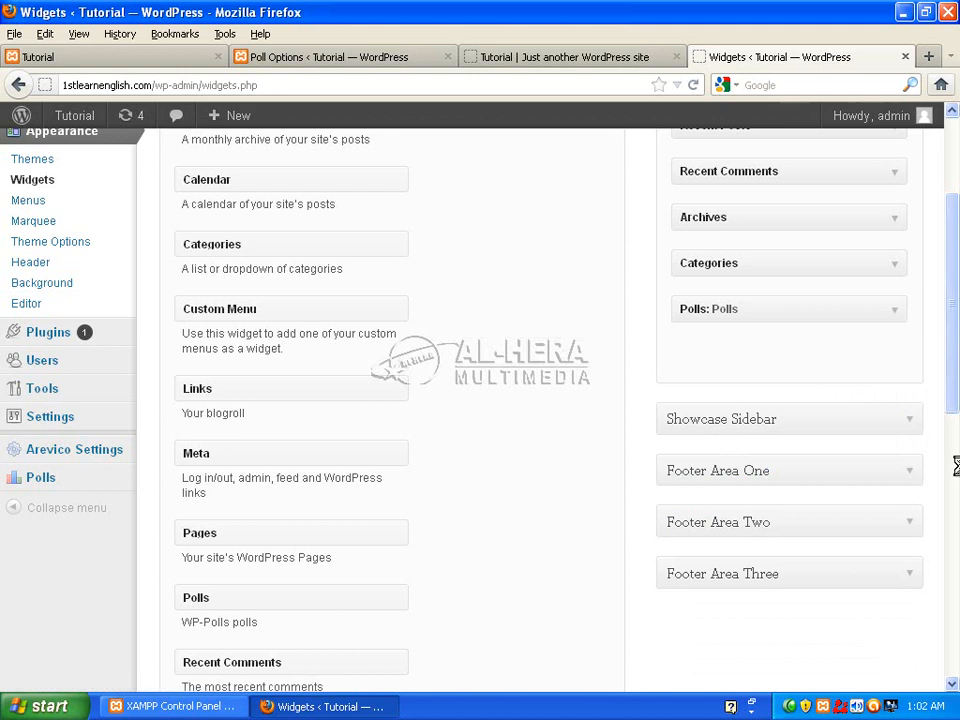
Reload the 1stlearnenglish.com home page and vote Good in the "How Is My Site?" sidebar poll
left_click(536, 57)
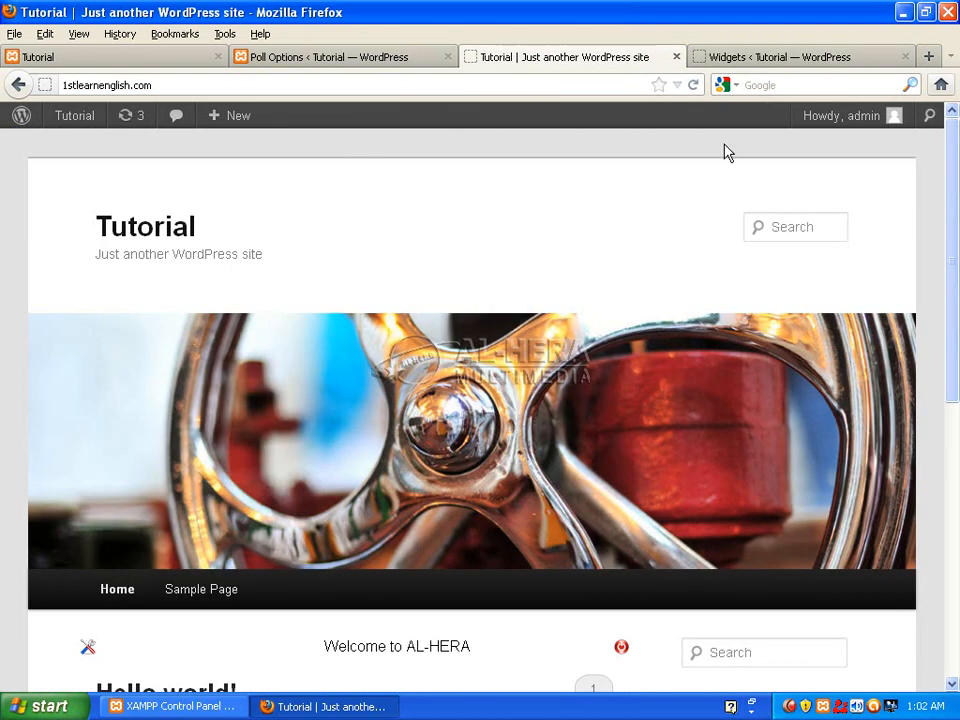
left_click(693, 85)
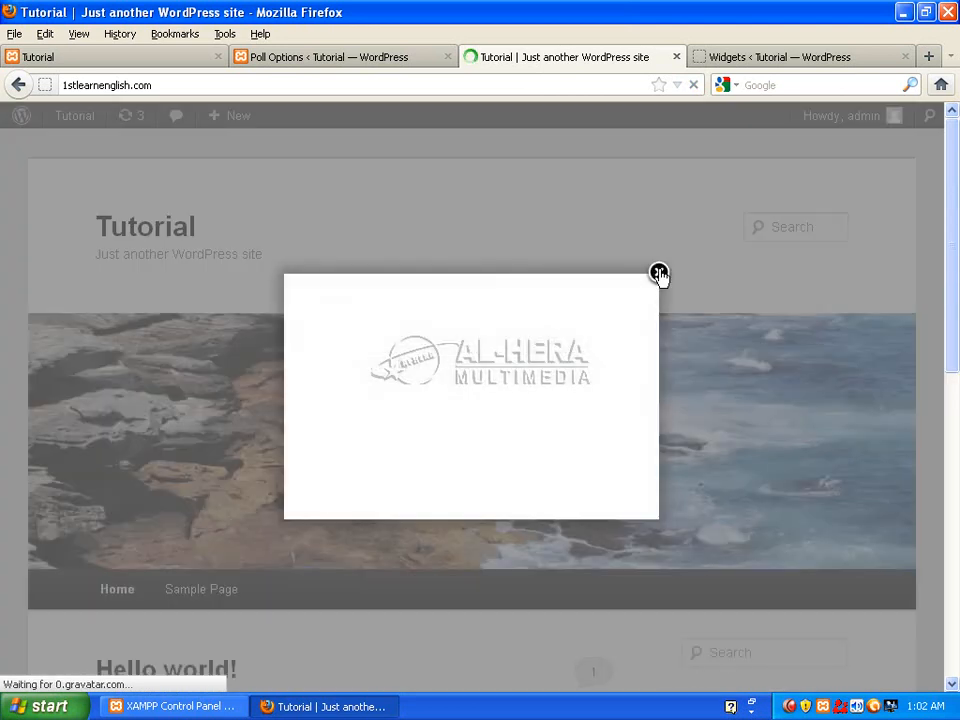
left_click(659, 274)
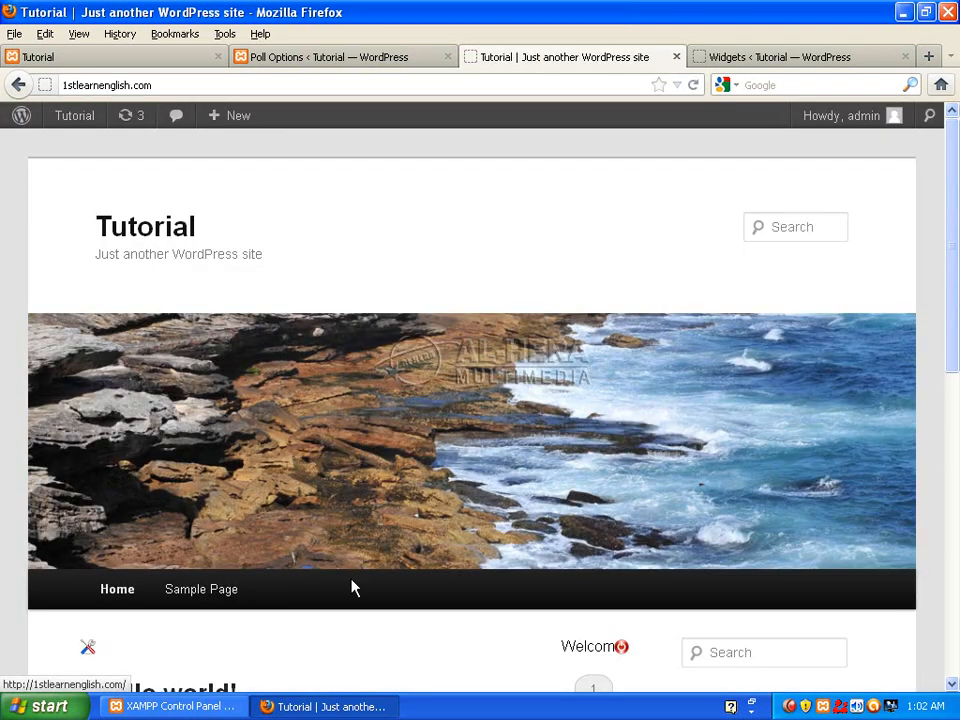
scroll(957, 350, "down", 10)
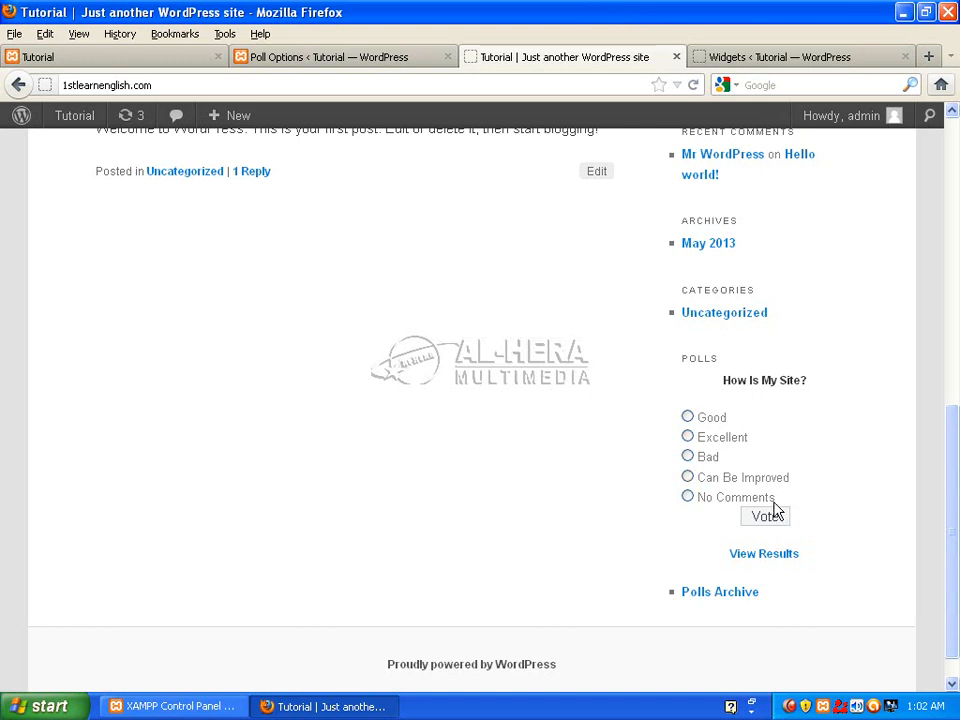
left_click(688, 418)
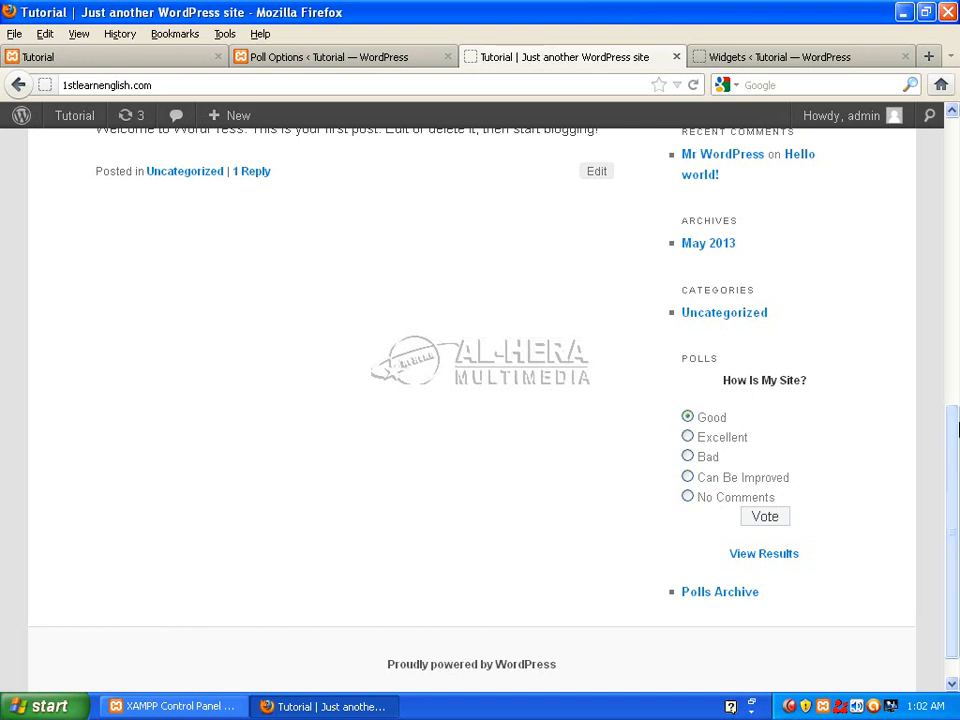
left_click(781, 521)
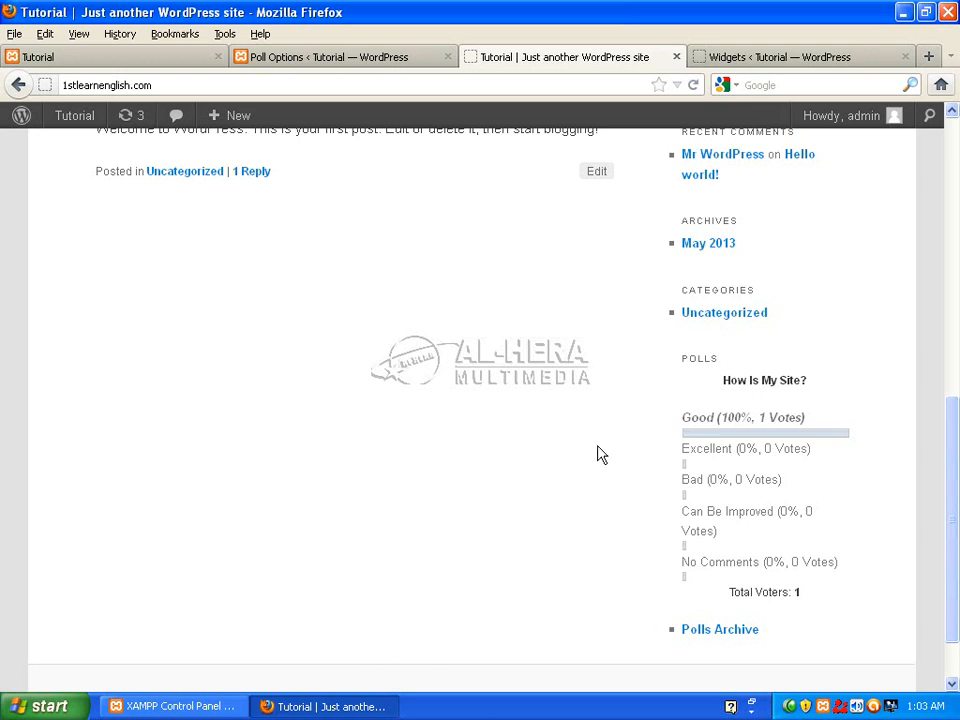
left_click_drag(953, 455, 957, 180)
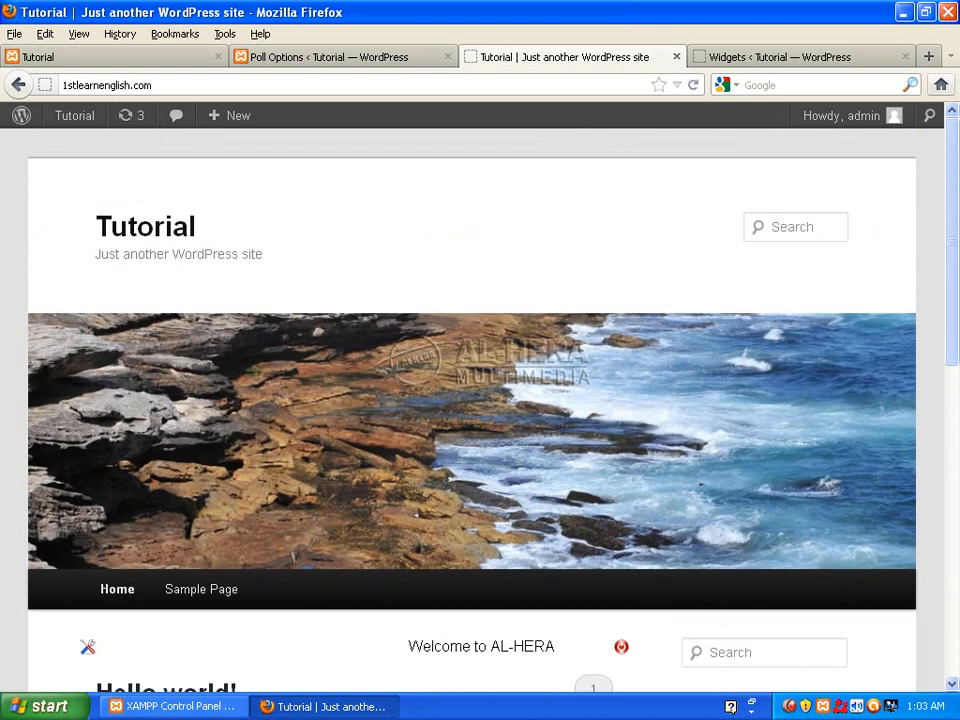
Delete the "How Is My Site?" poll from the poll management page of the 1stlearnenglish.com admin
left_click(795, 60)
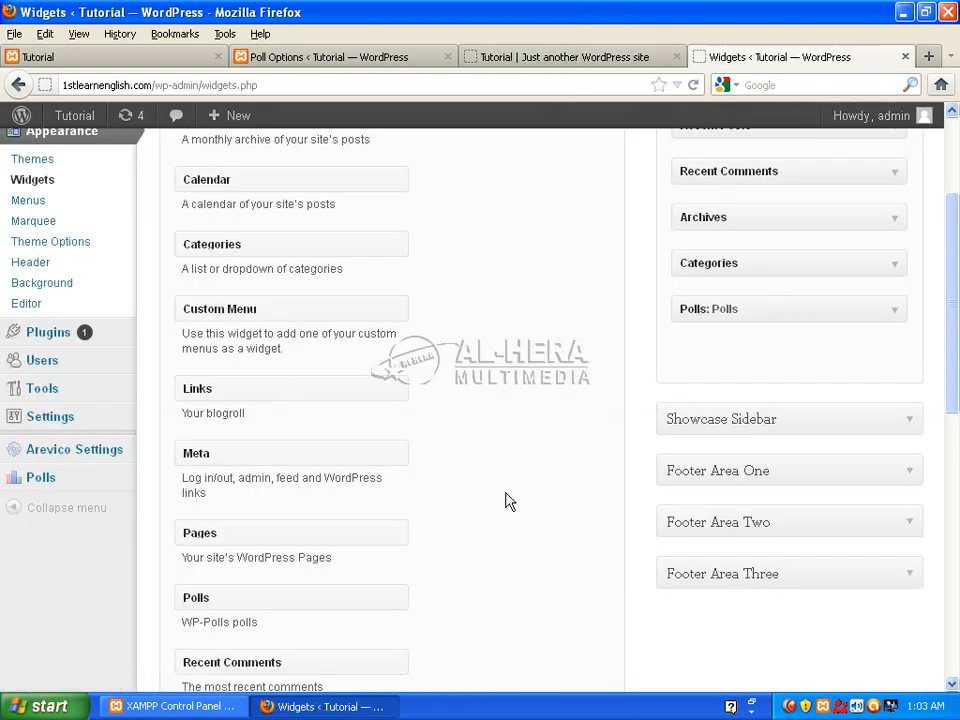
mouse_move(56, 482)
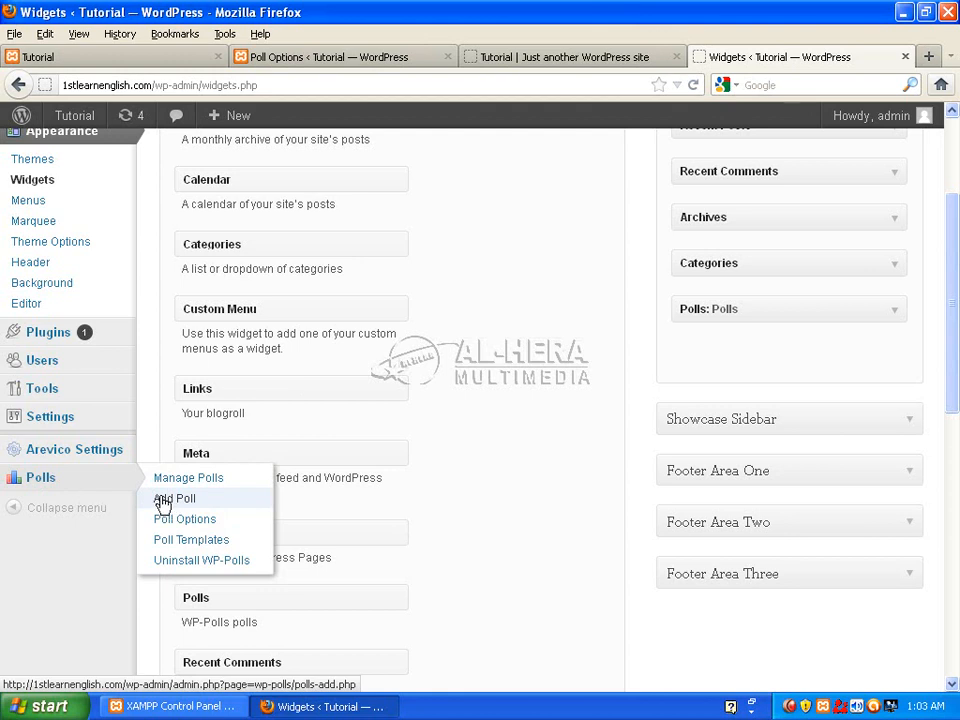
left_click(212, 487)
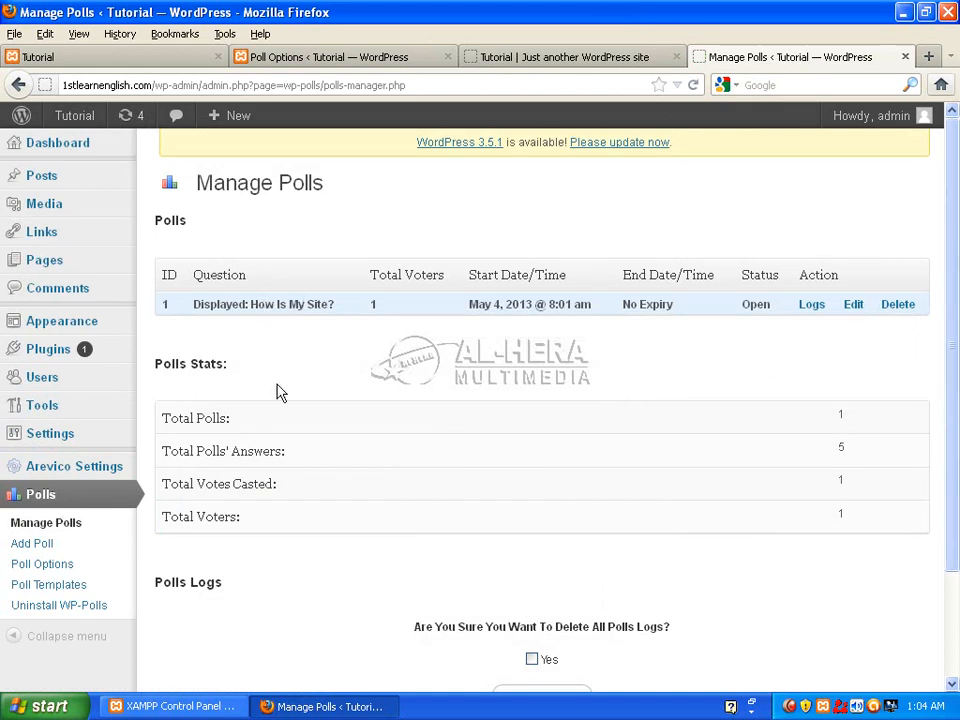
scroll(759, 456, "down", 3)
scroll(759, 456, "up", 3)
left_click(889, 311)
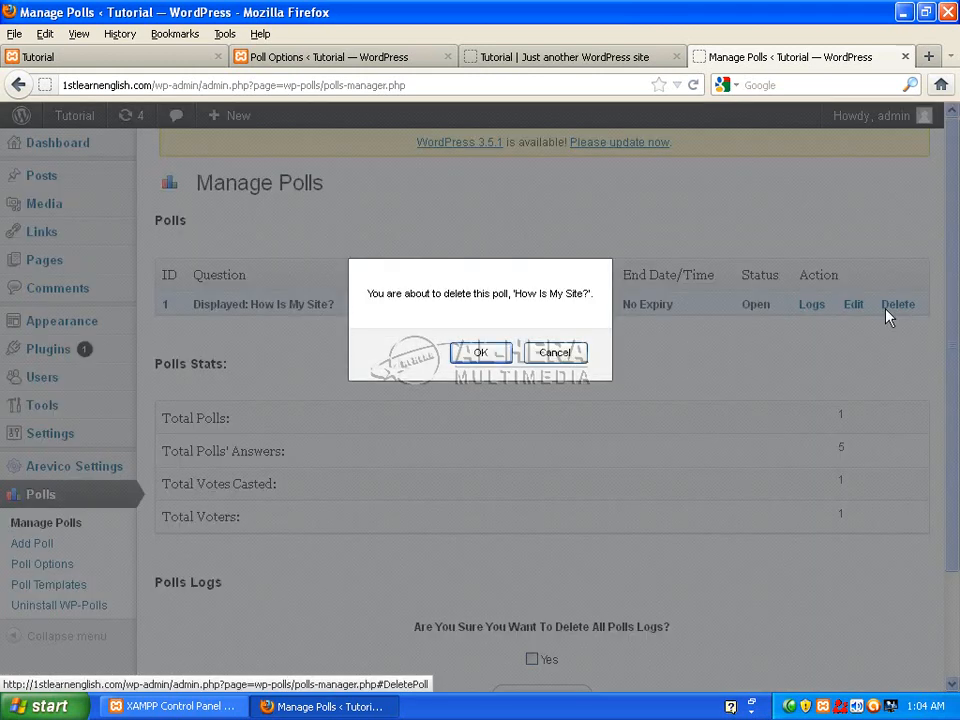
left_click(485, 355)
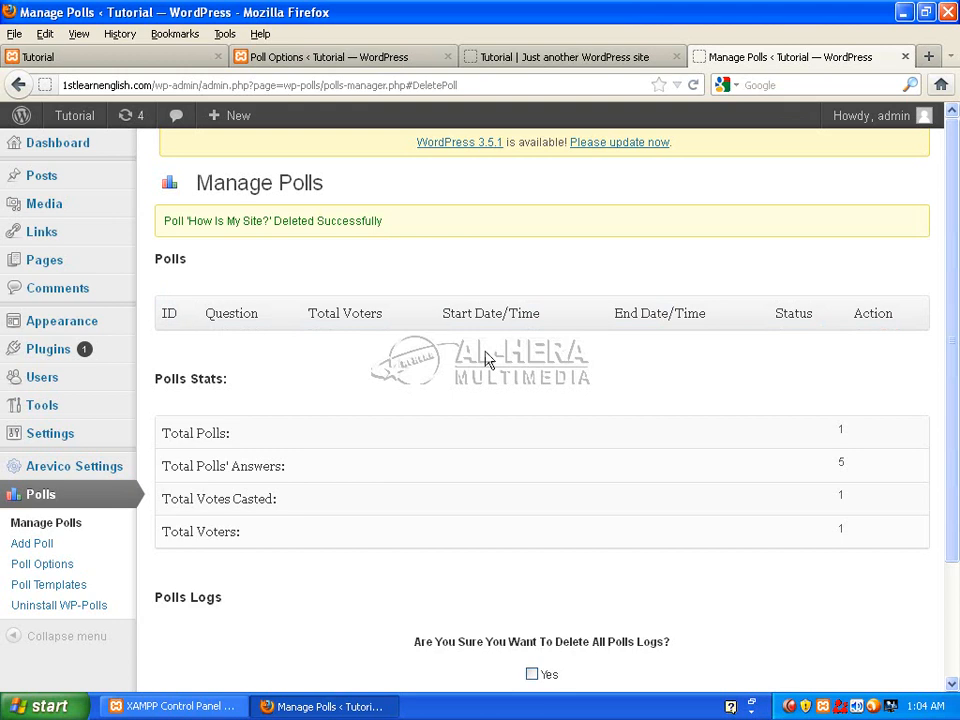
scroll(490, 381, "down", 3)
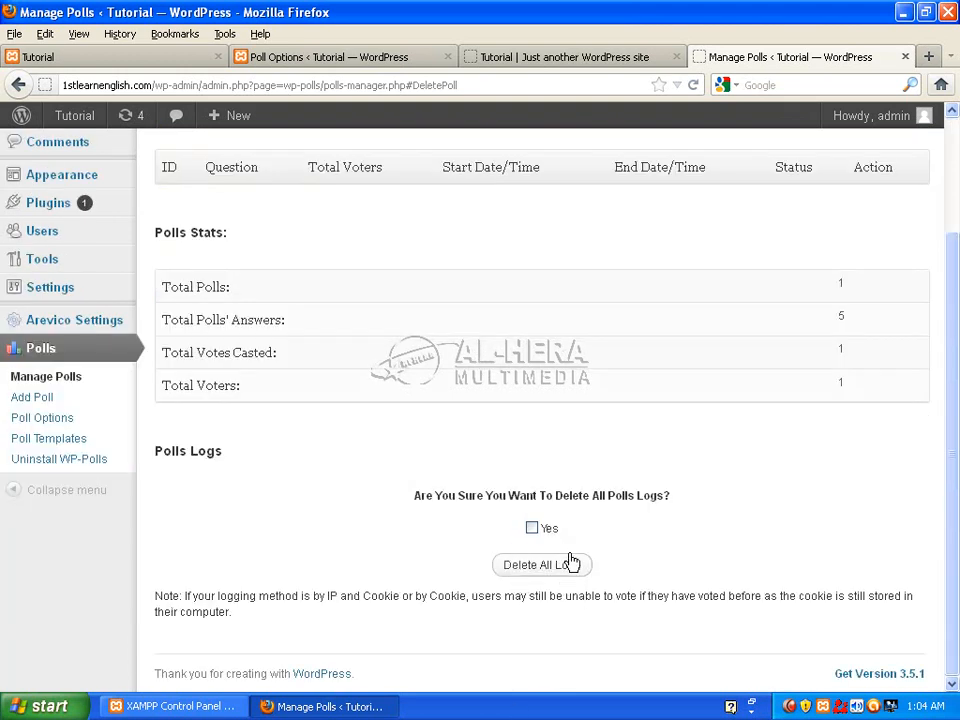
left_click(548, 566)
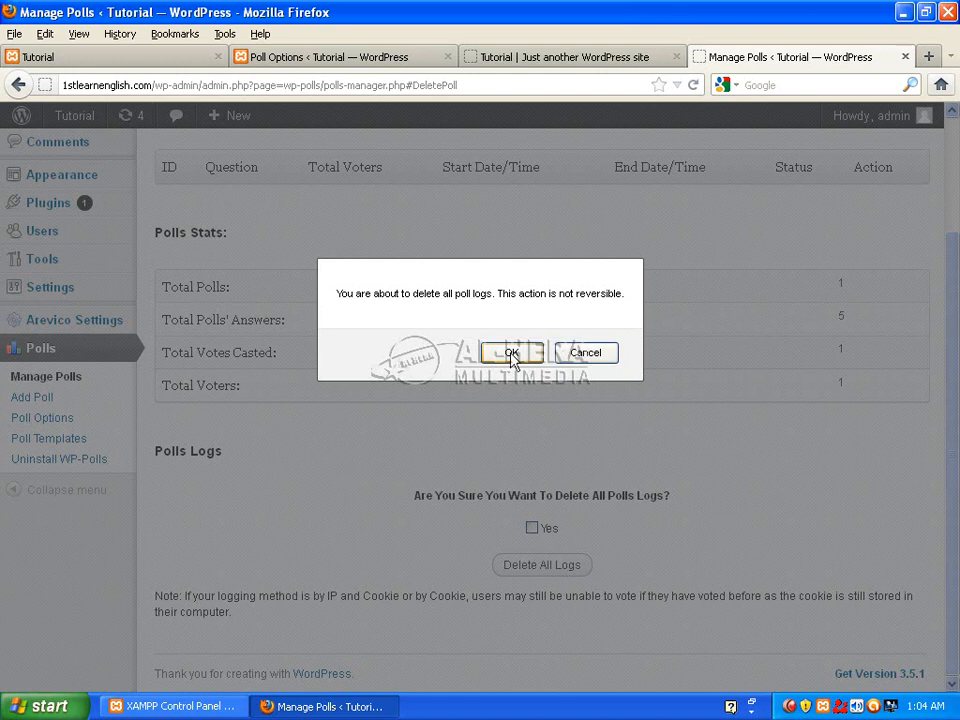
left_click(583, 352)
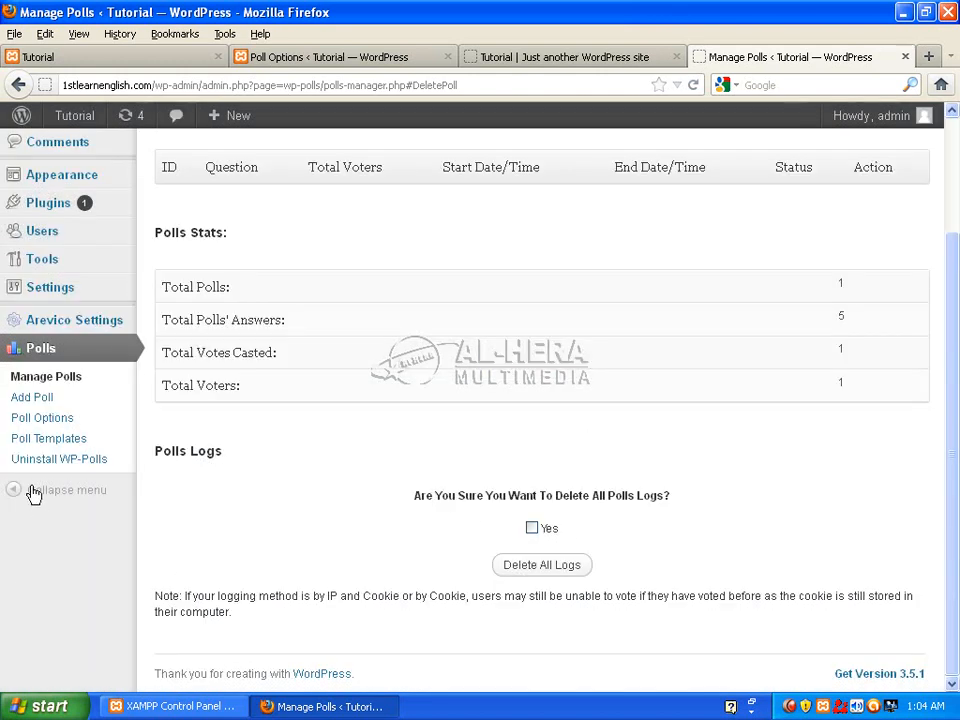
Start a new poll with the question "Do you like AL - HERA MULTIMEDIA?"
left_click(36, 400)
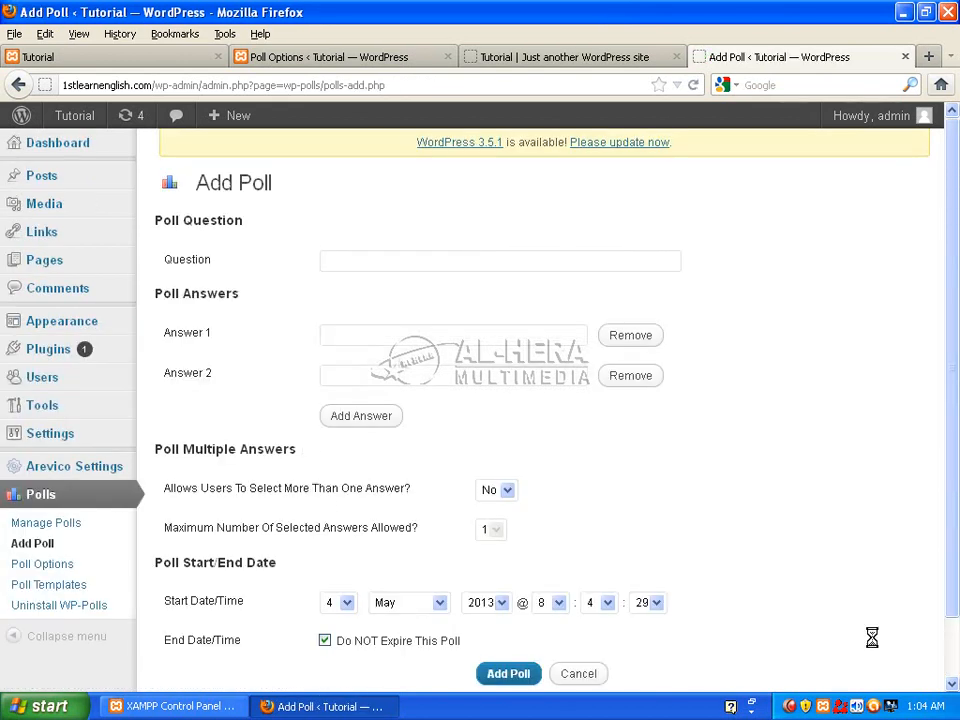
left_click(356, 260)
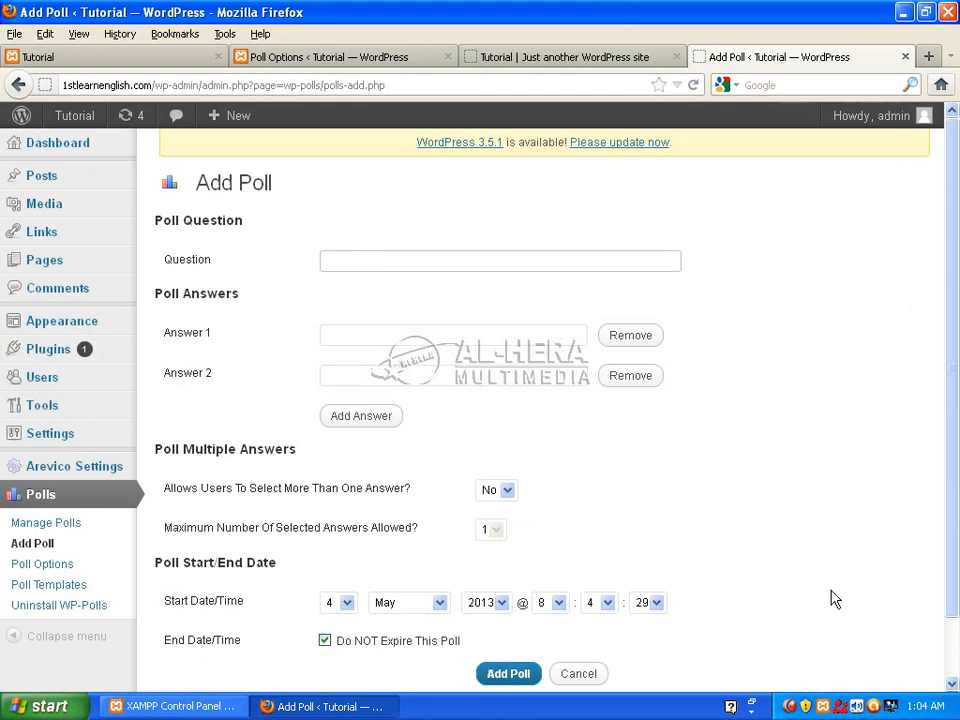
type("D")
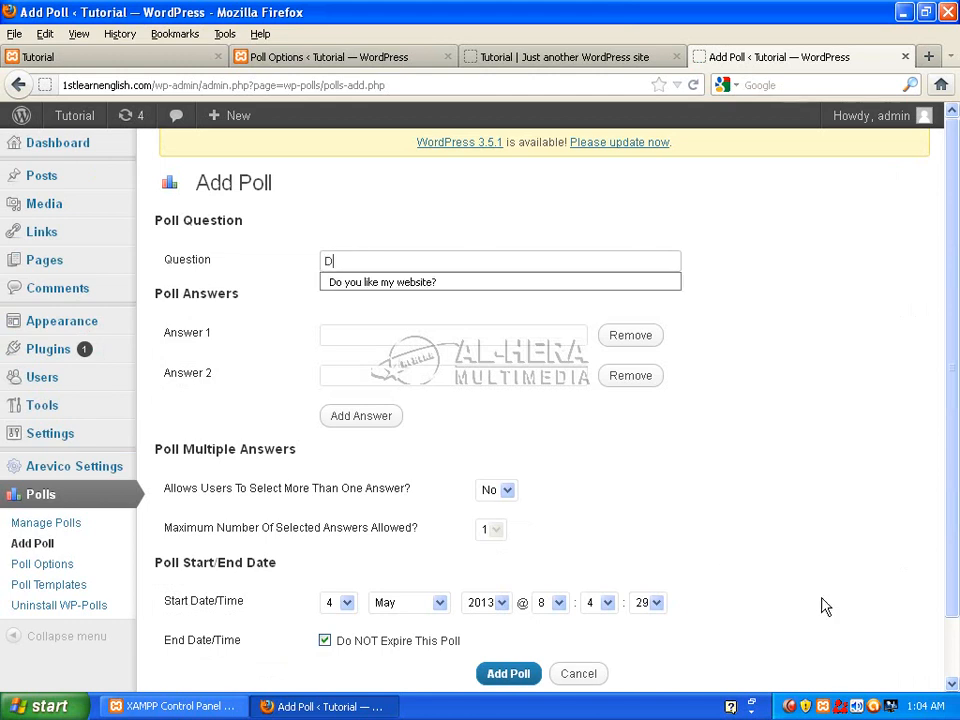
left_click(426, 281)
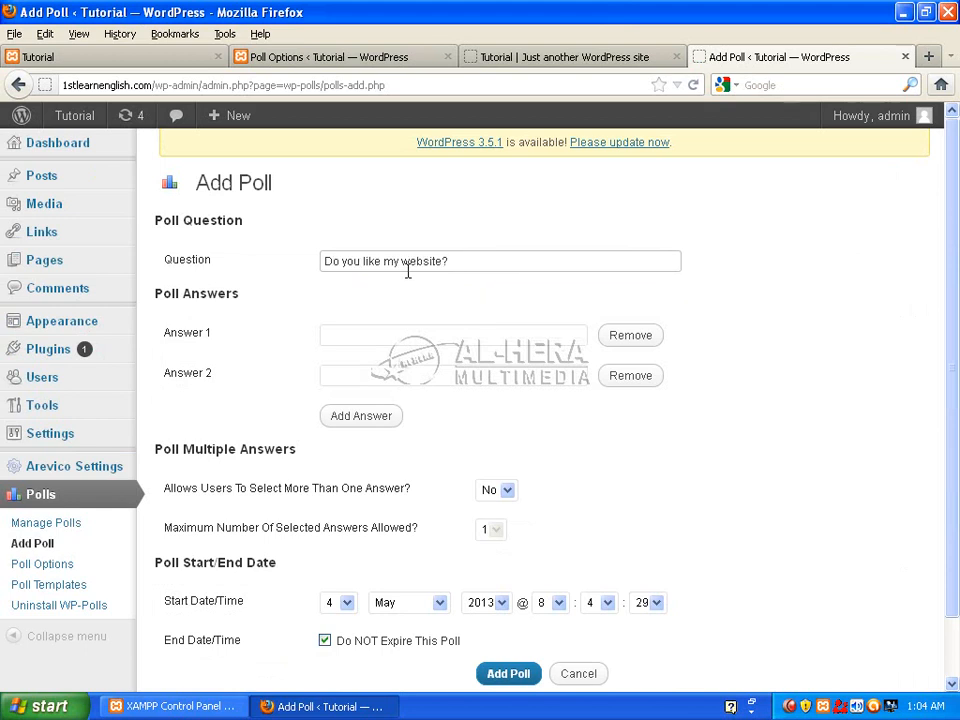
left_click_drag(442, 261, 383, 261)
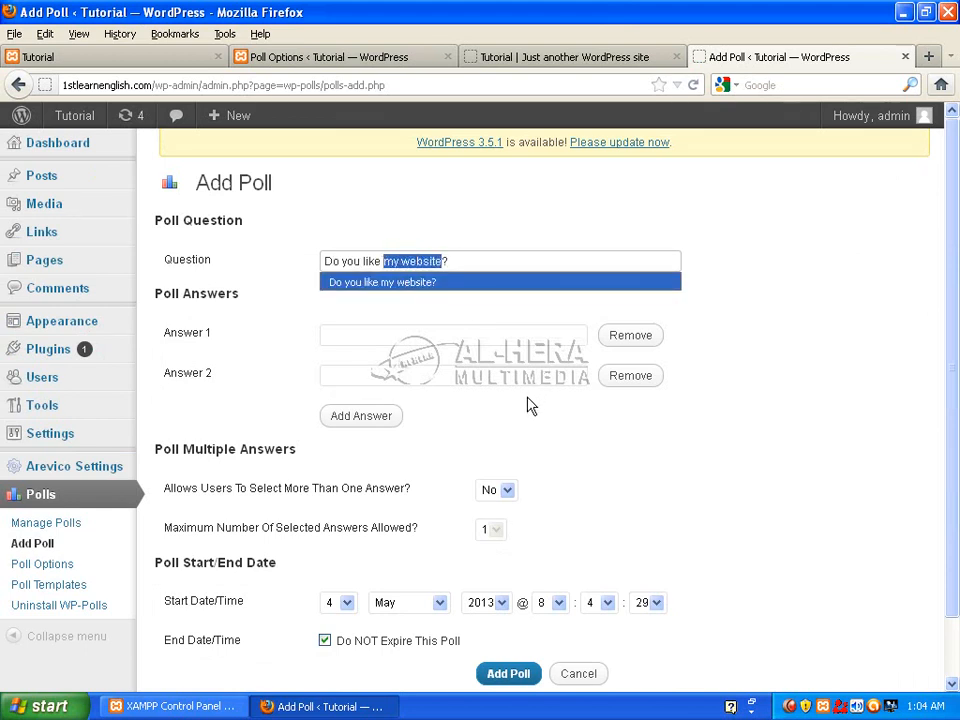
key("BackSpace")
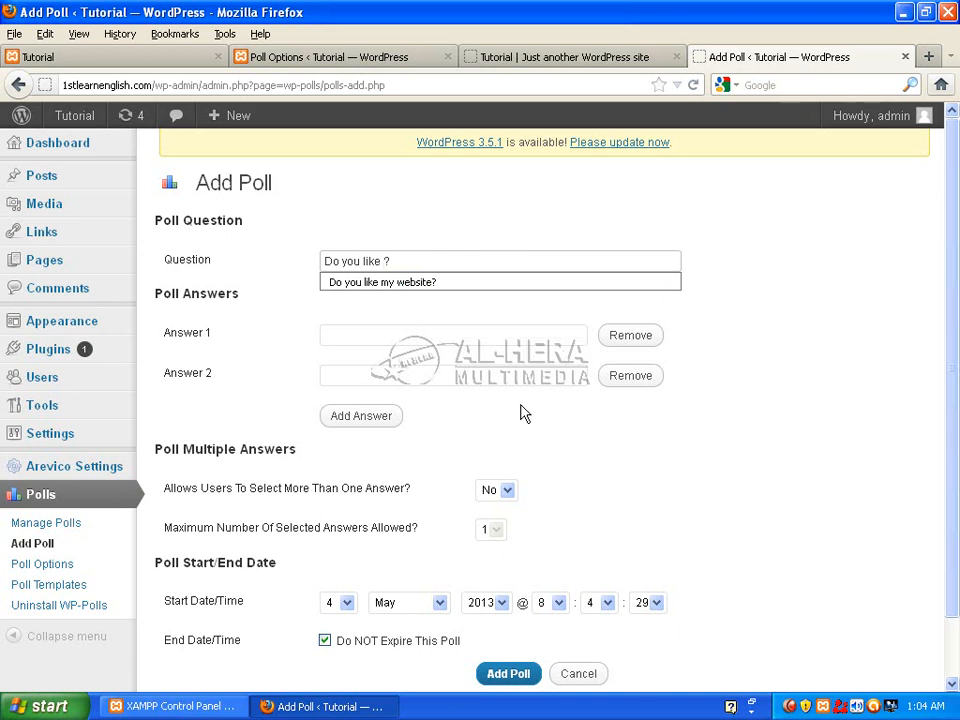
type("AL - HERA")
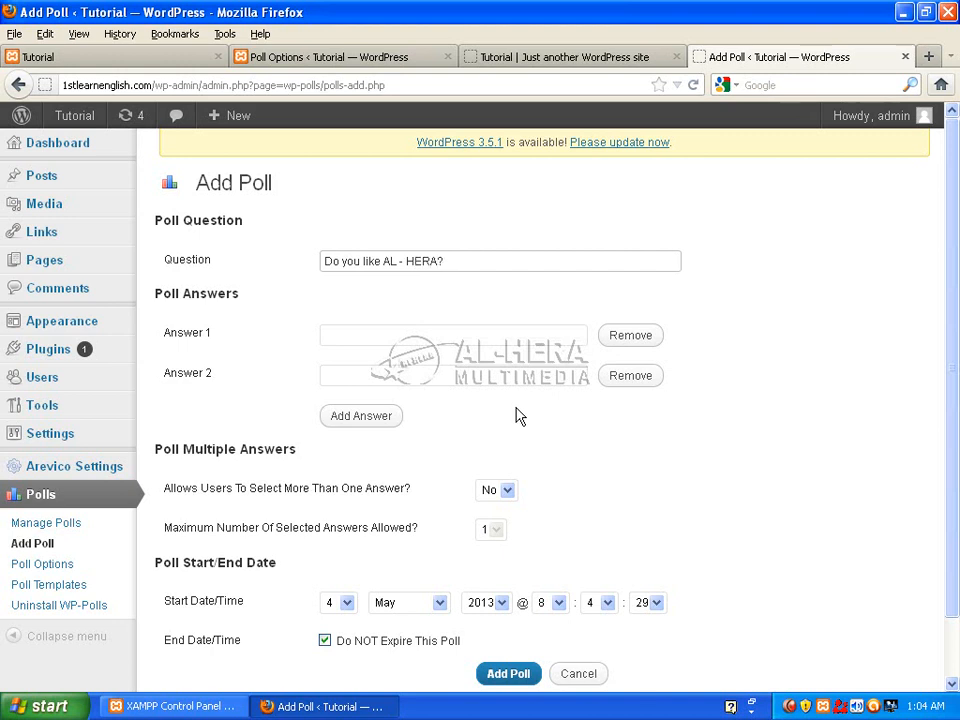
type("MULTIMEDIA")
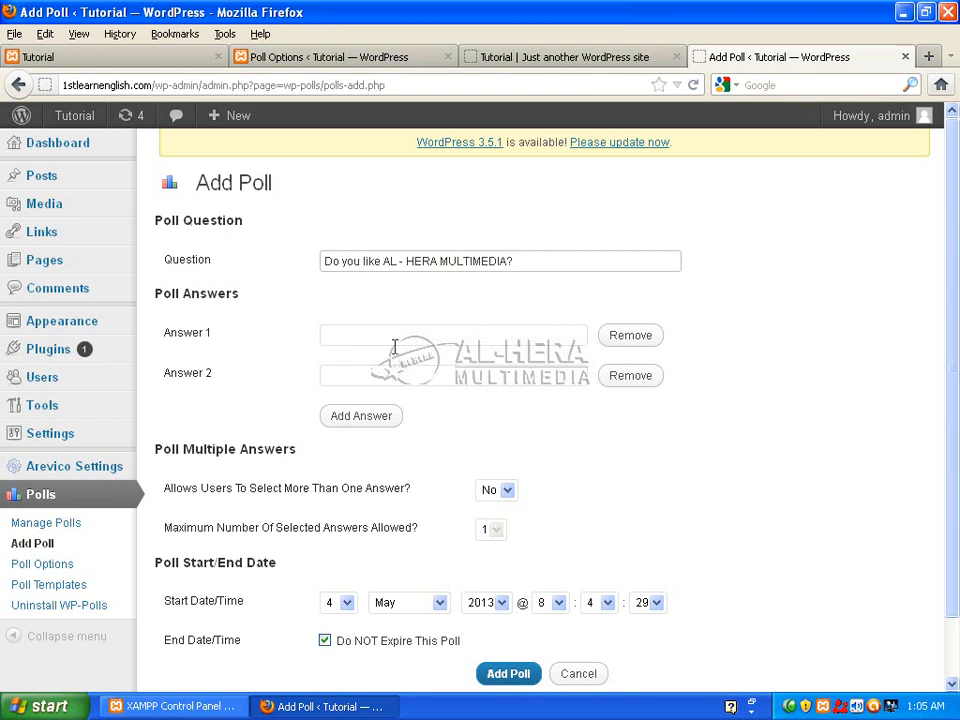
Enter Yes as the poll's first answer and No as the second, and add an empty third answer
key("Tab")
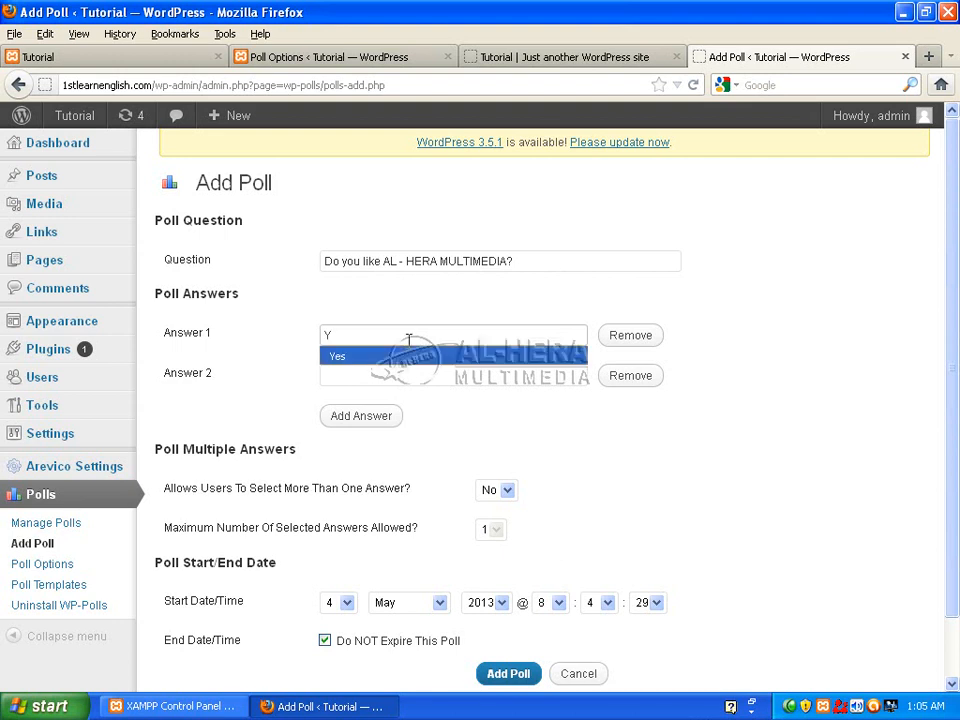
left_click(413, 360)
left_click(326, 374)
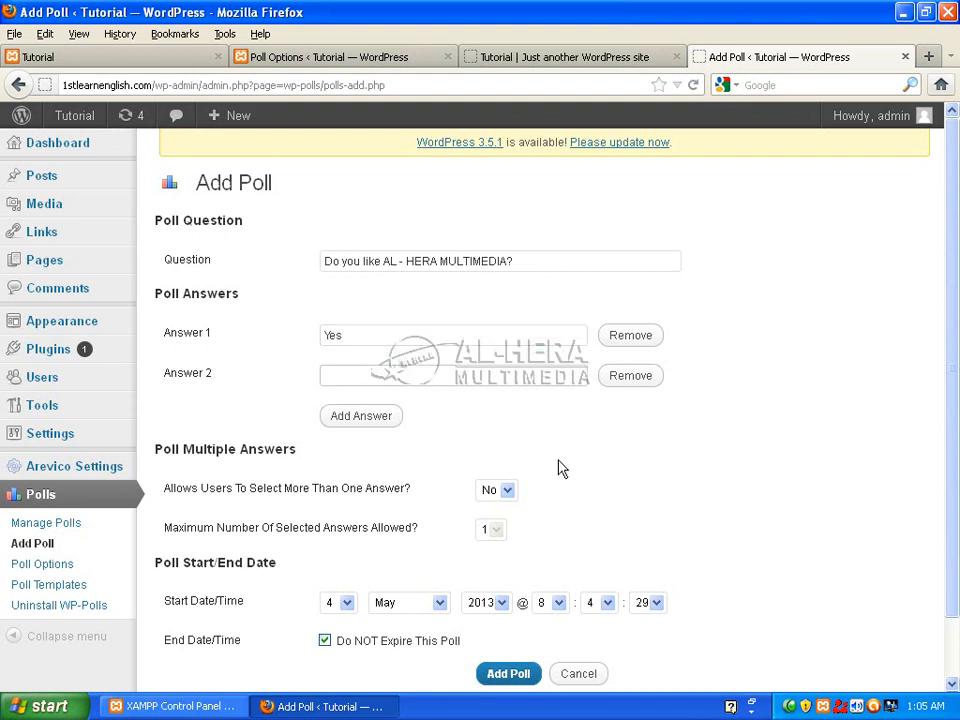
type("NO")
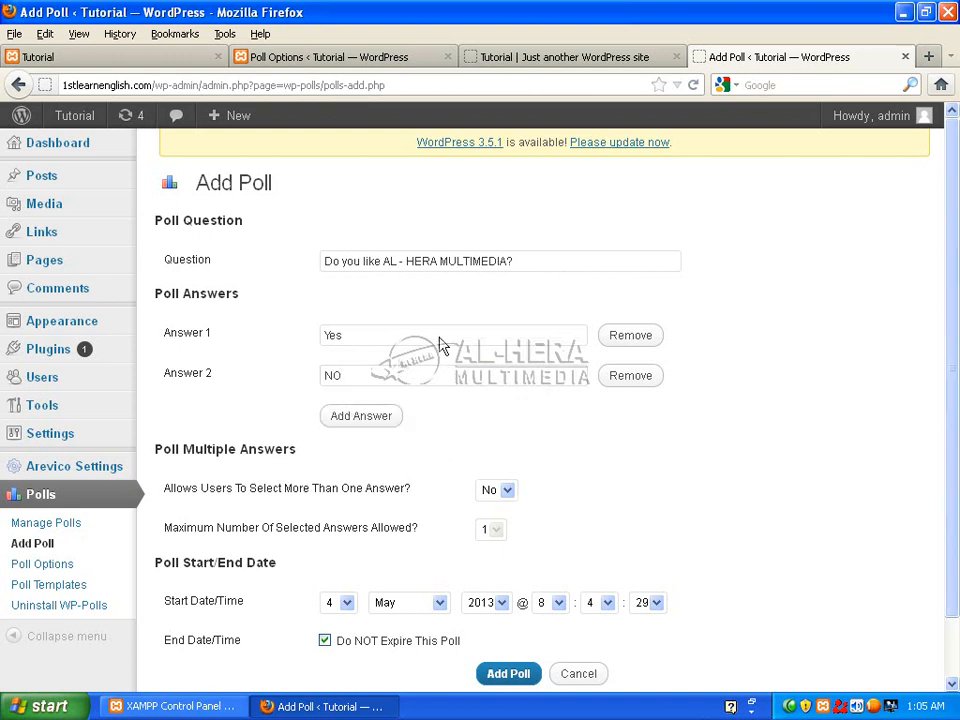
left_click(380, 423)
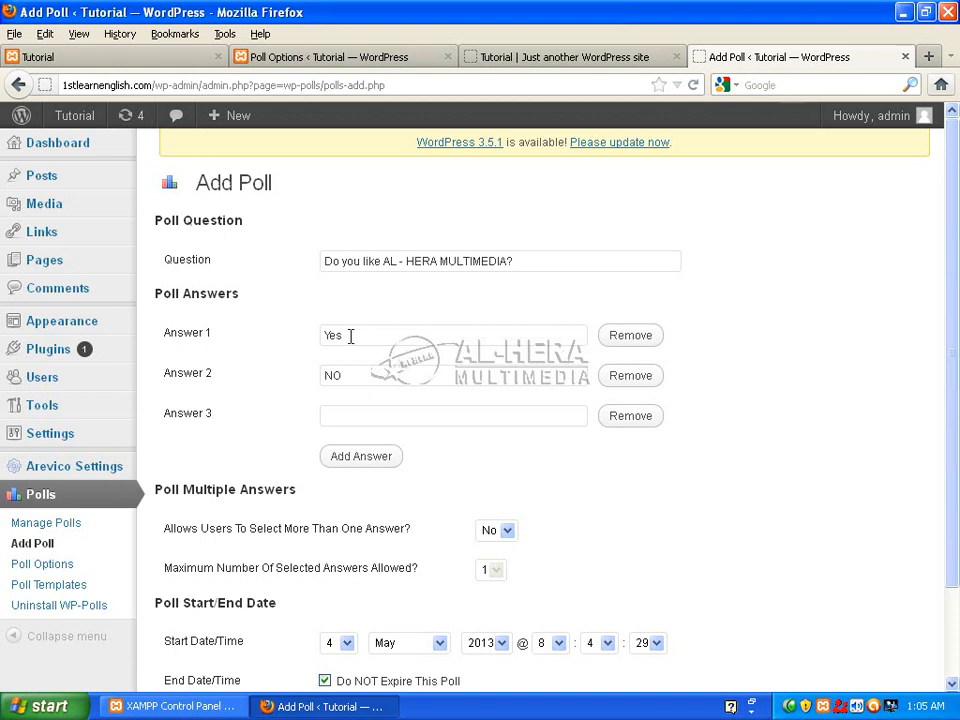
left_click(338, 376)
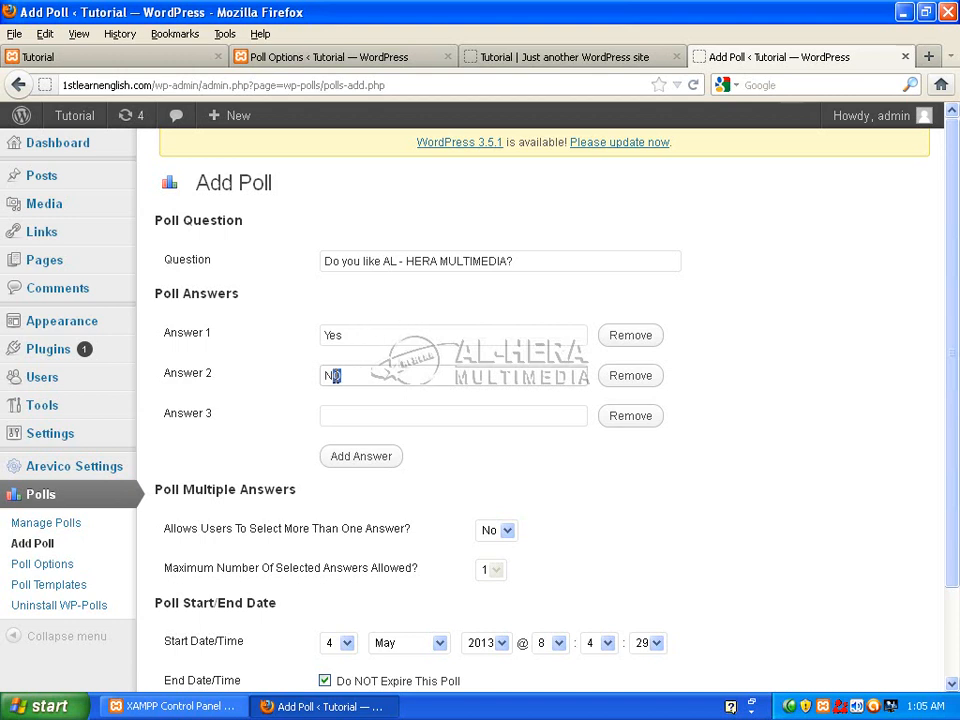
type("o")
left_click(510, 484)
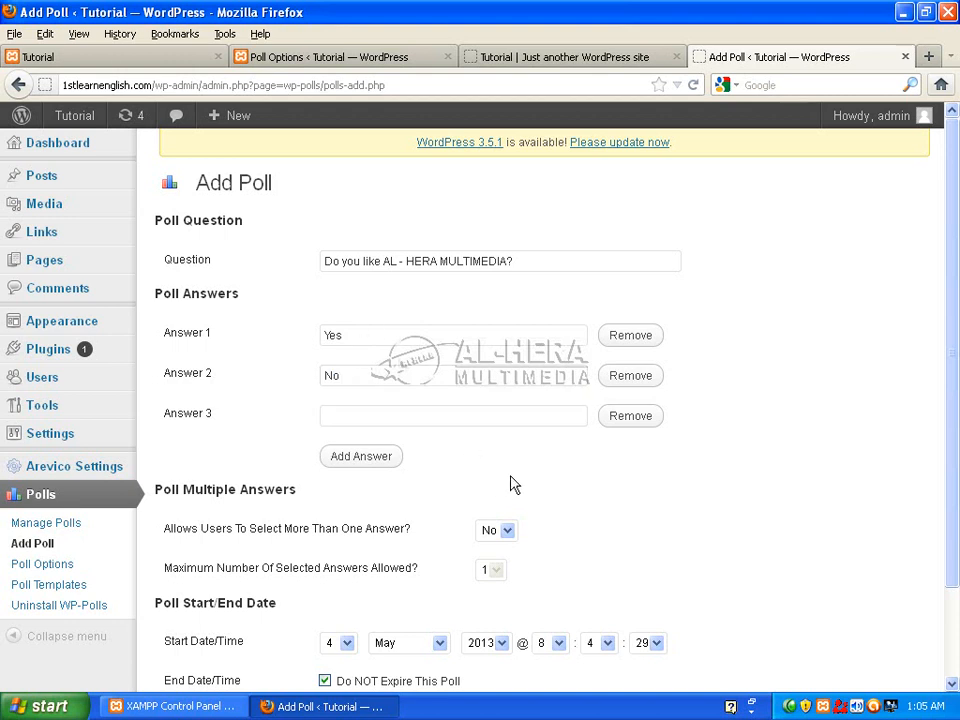
Remove the empty third answer and add the poll with its default start date and no expiry
left_click(638, 418)
scroll(955, 515, "down", 2)
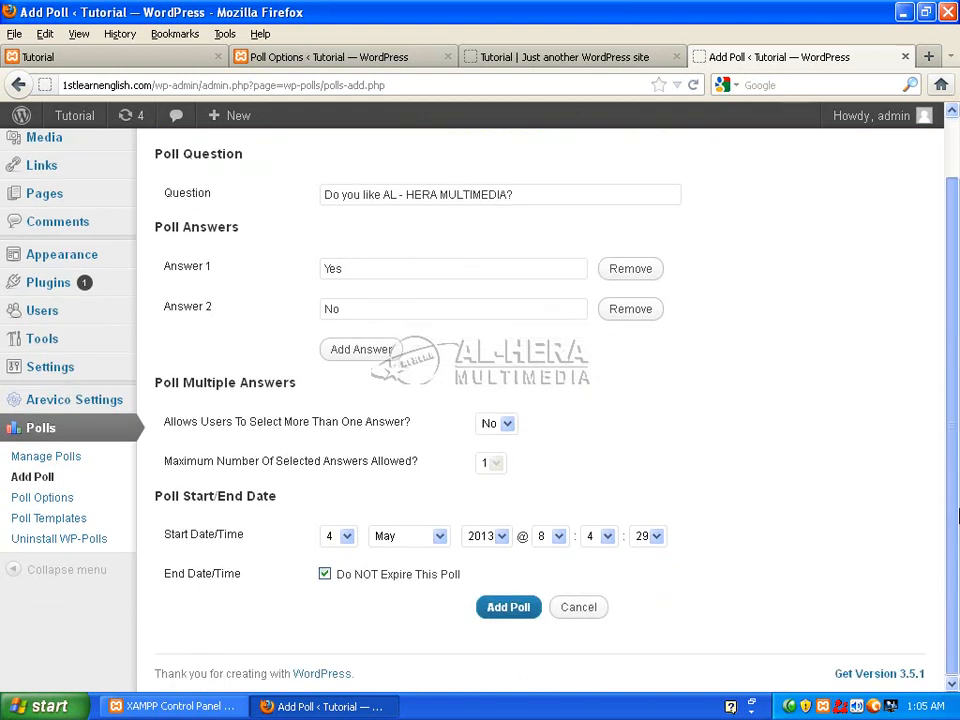
left_click(500, 612)
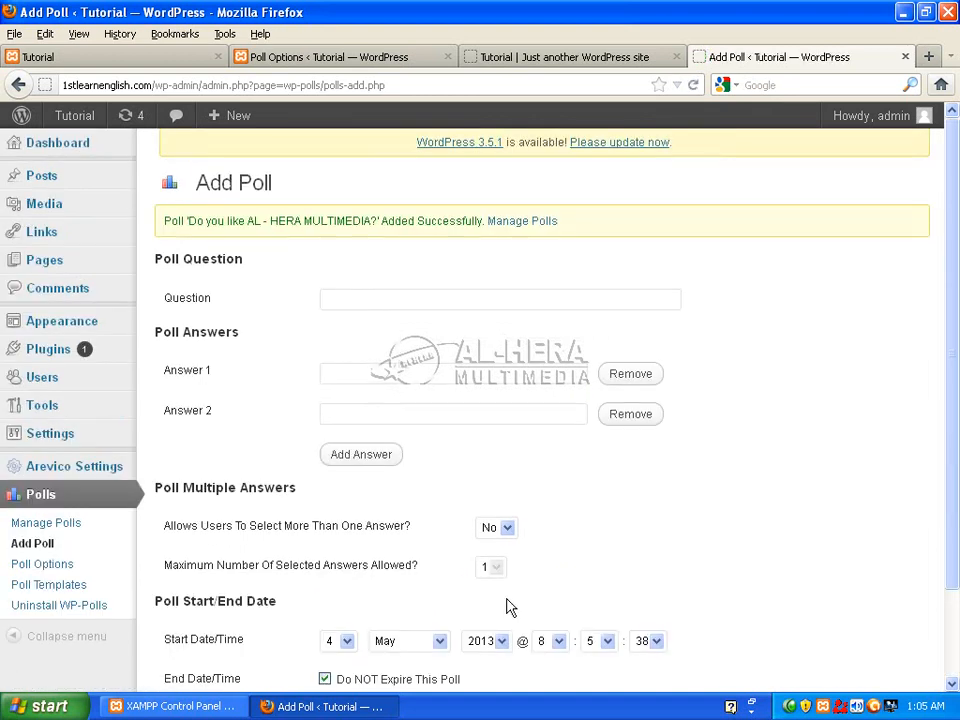
scroll(958, 345, "down", 2)
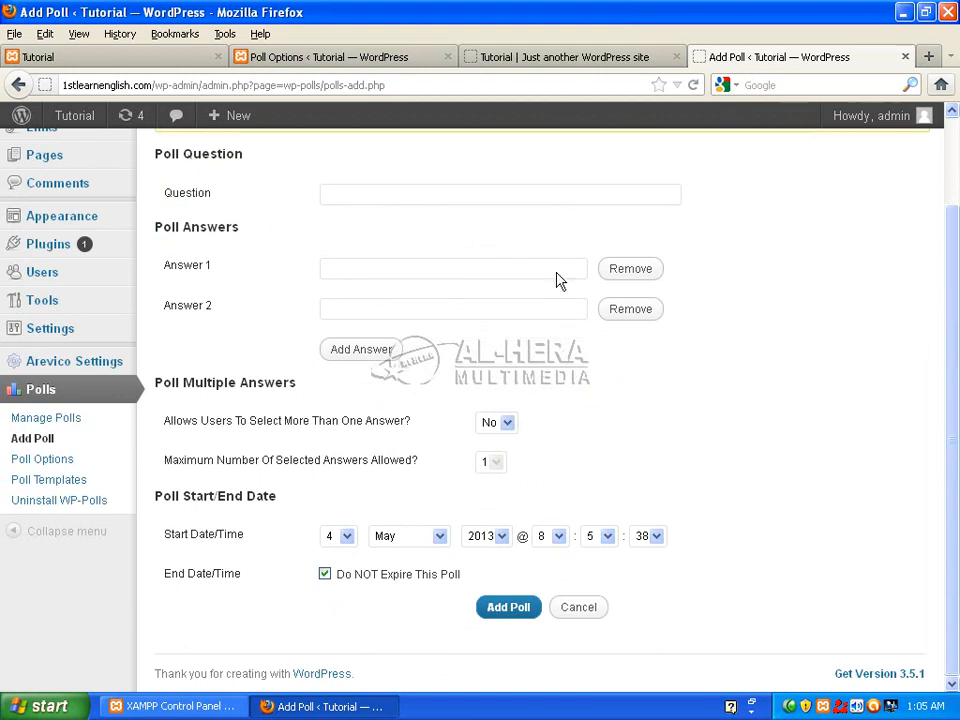
Reload the 1stlearnenglish.com home page, dismiss the Facebook popup and vote Yes in the "Do you like AL - HERA MULTIMEDIA?" sidebar poll
left_click(542, 60)
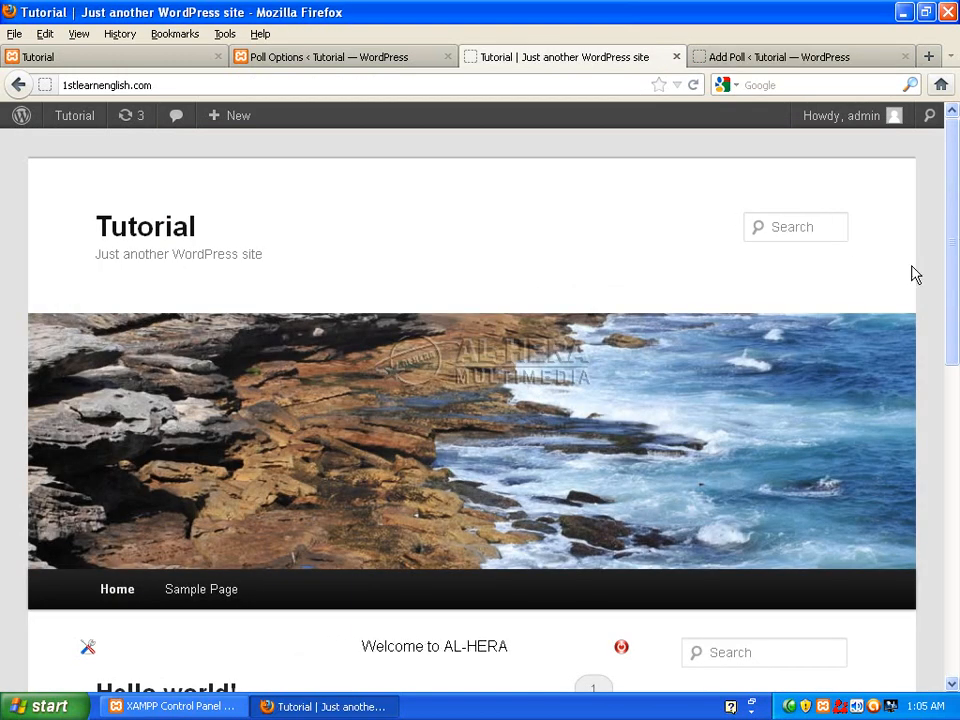
left_click(693, 86)
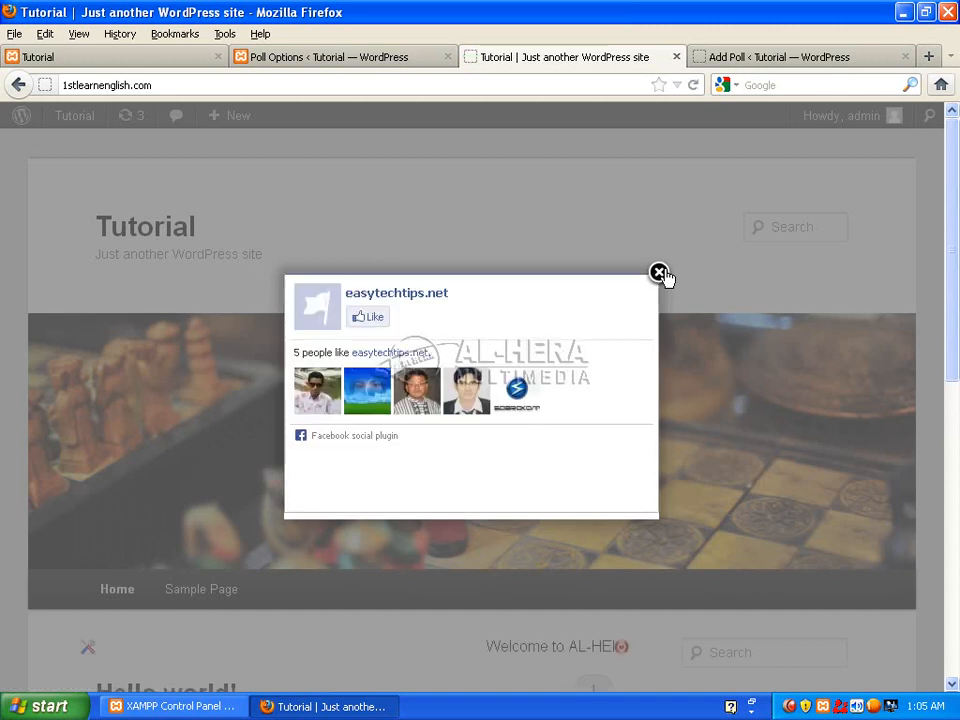
left_click(660, 272)
scroll(640, 358, "down", 10)
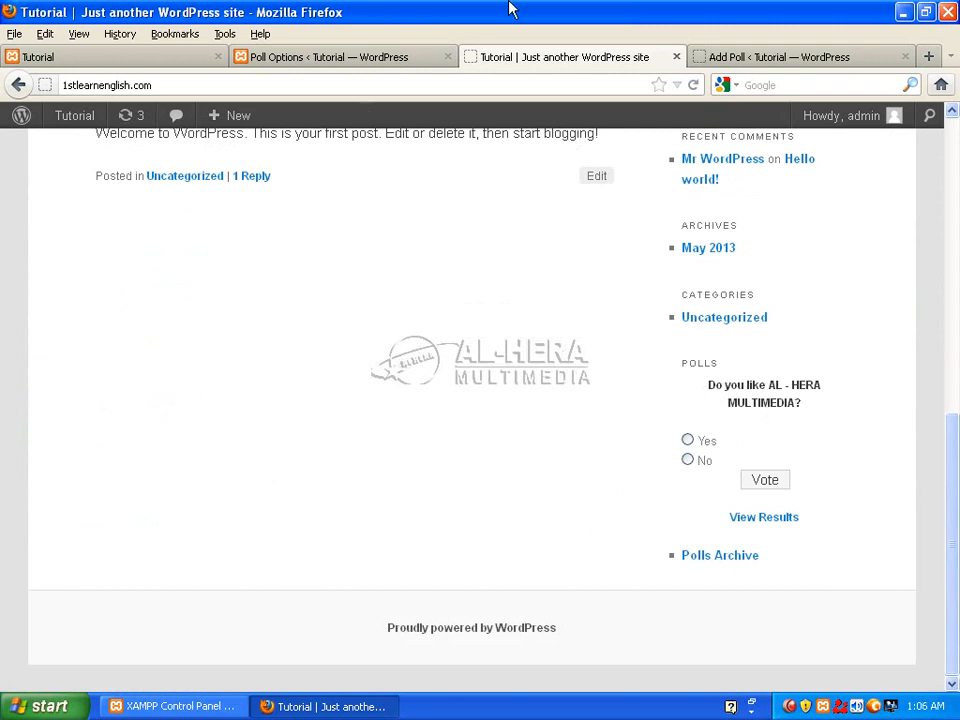
left_click(690, 441)
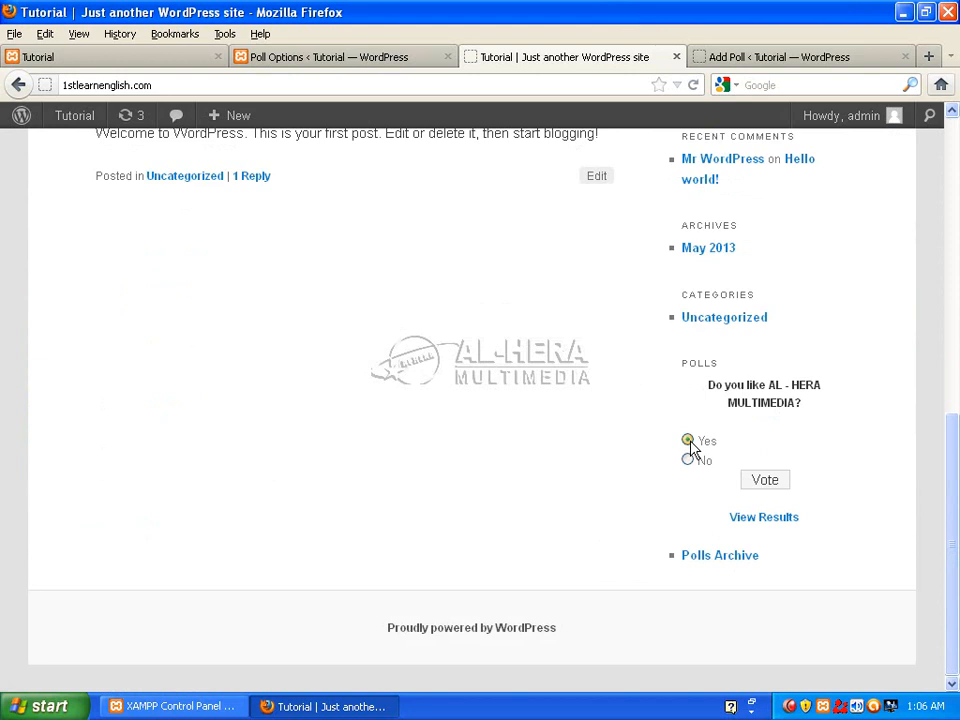
left_click(753, 482)
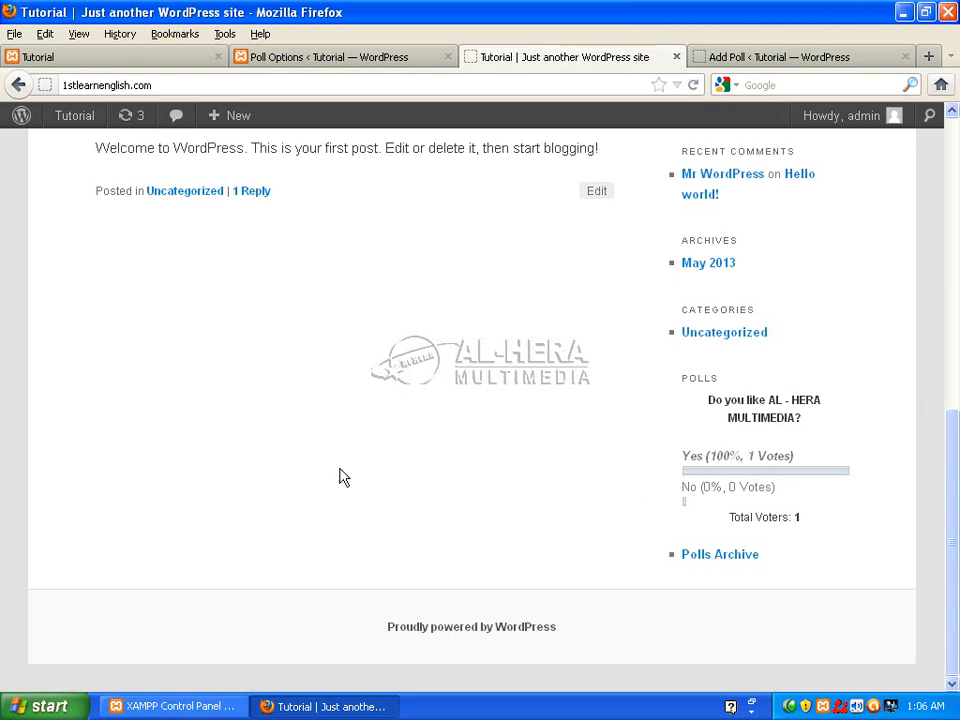
left_click_drag(957, 502, 958, 491)
scroll(957, 383, "up", 5)
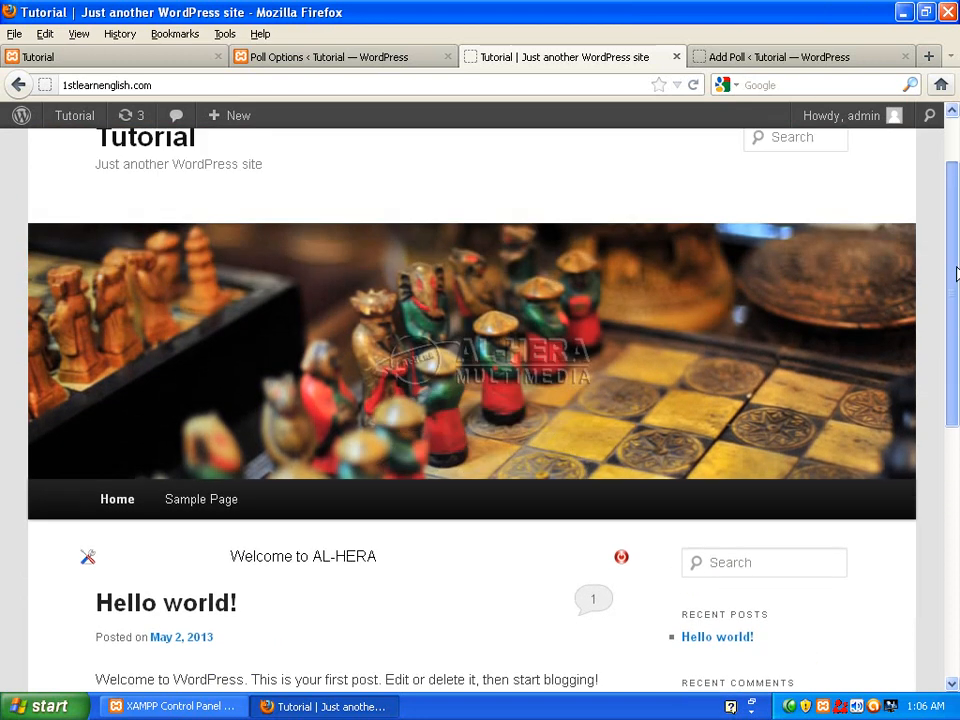